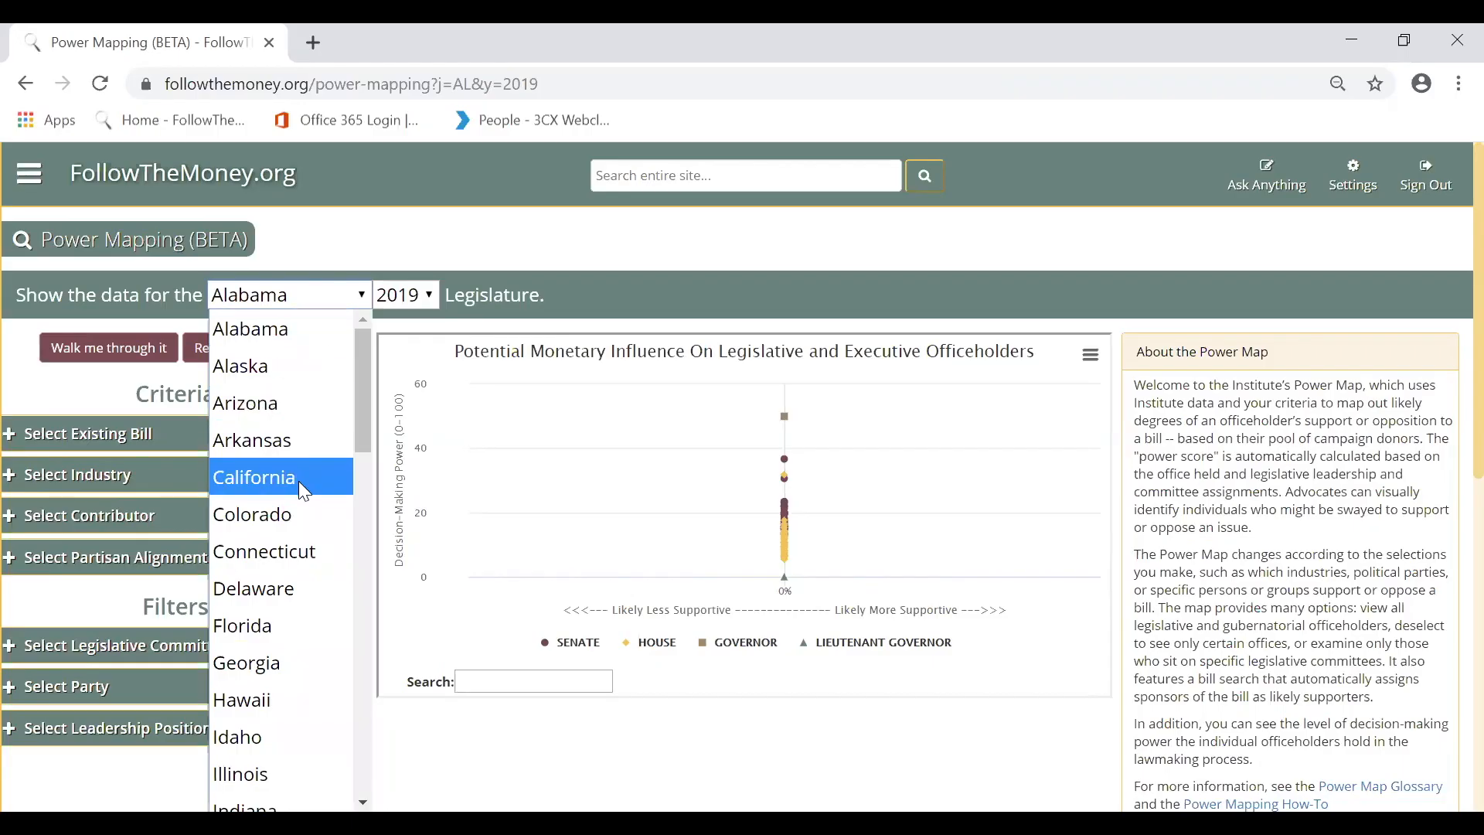
Step: Show the power map data for the 2019 California legislature
left_click(299, 481)
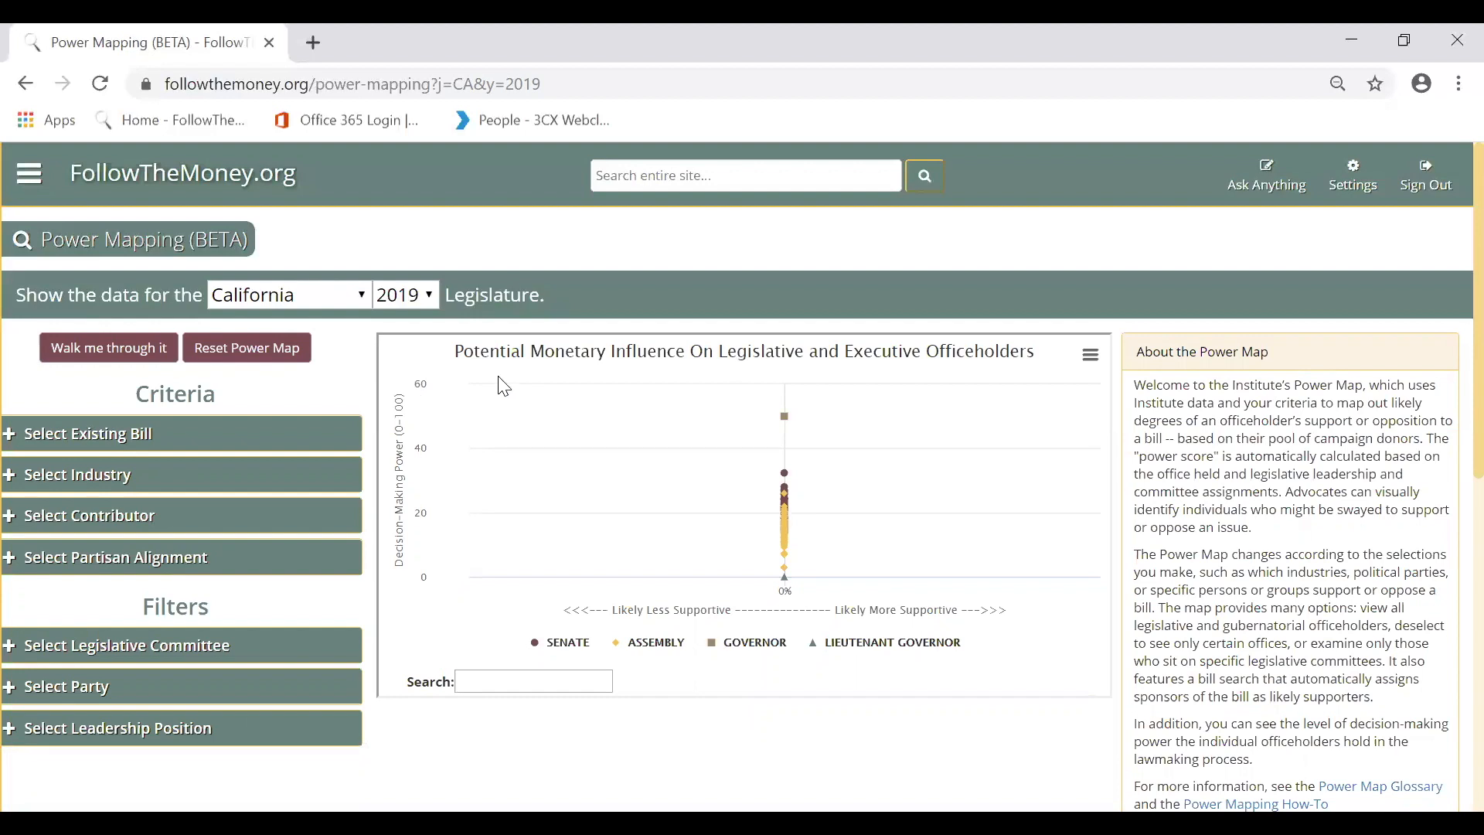
mouse_move(724, 411)
Step: Look over the available criteria, from existing bill to partisan alignment, and the committee, party and leadership filters
left_click_drag(86, 402, 197, 466)
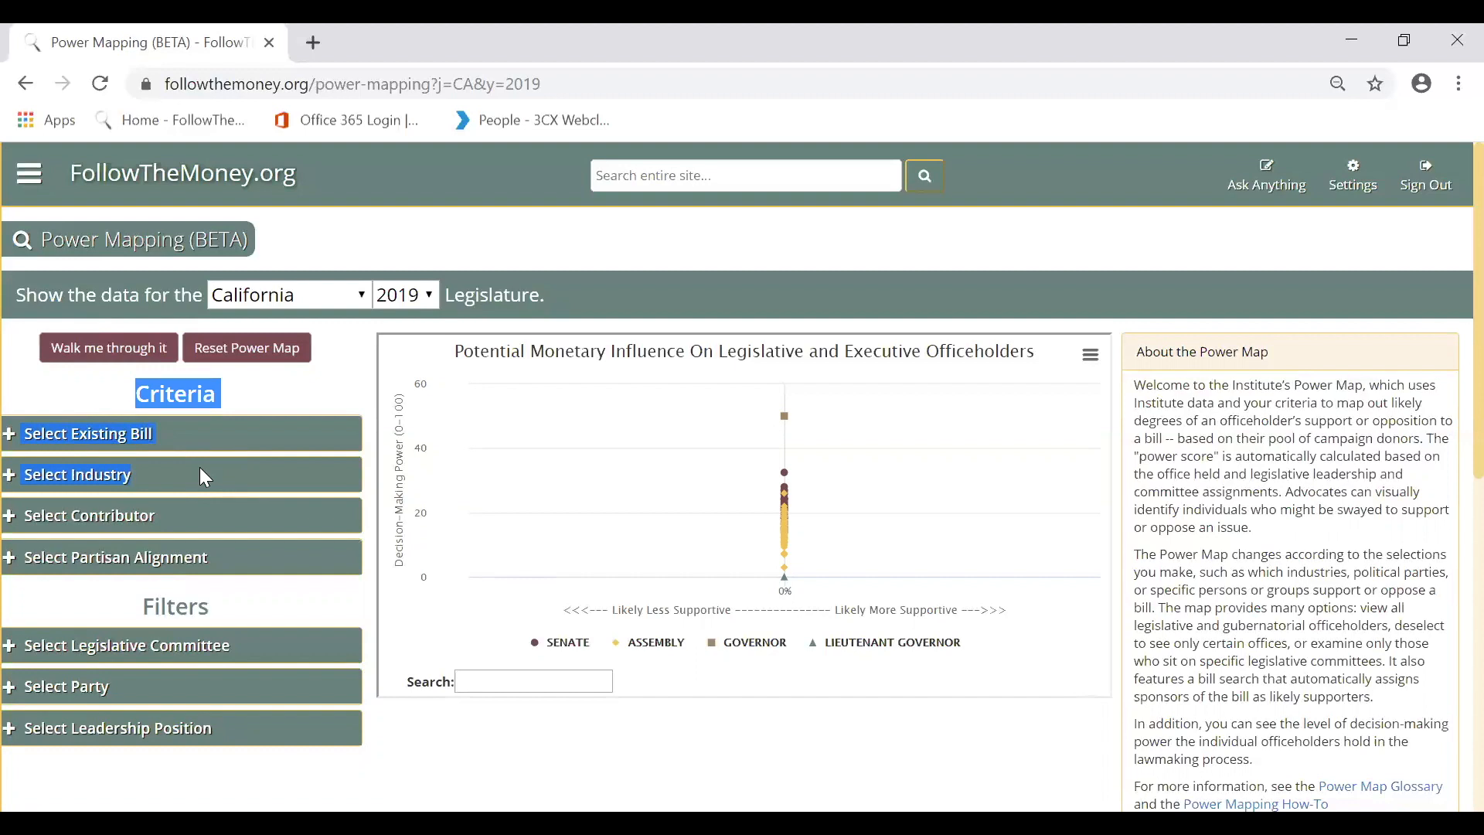
left_click_drag(199, 469, 225, 511)
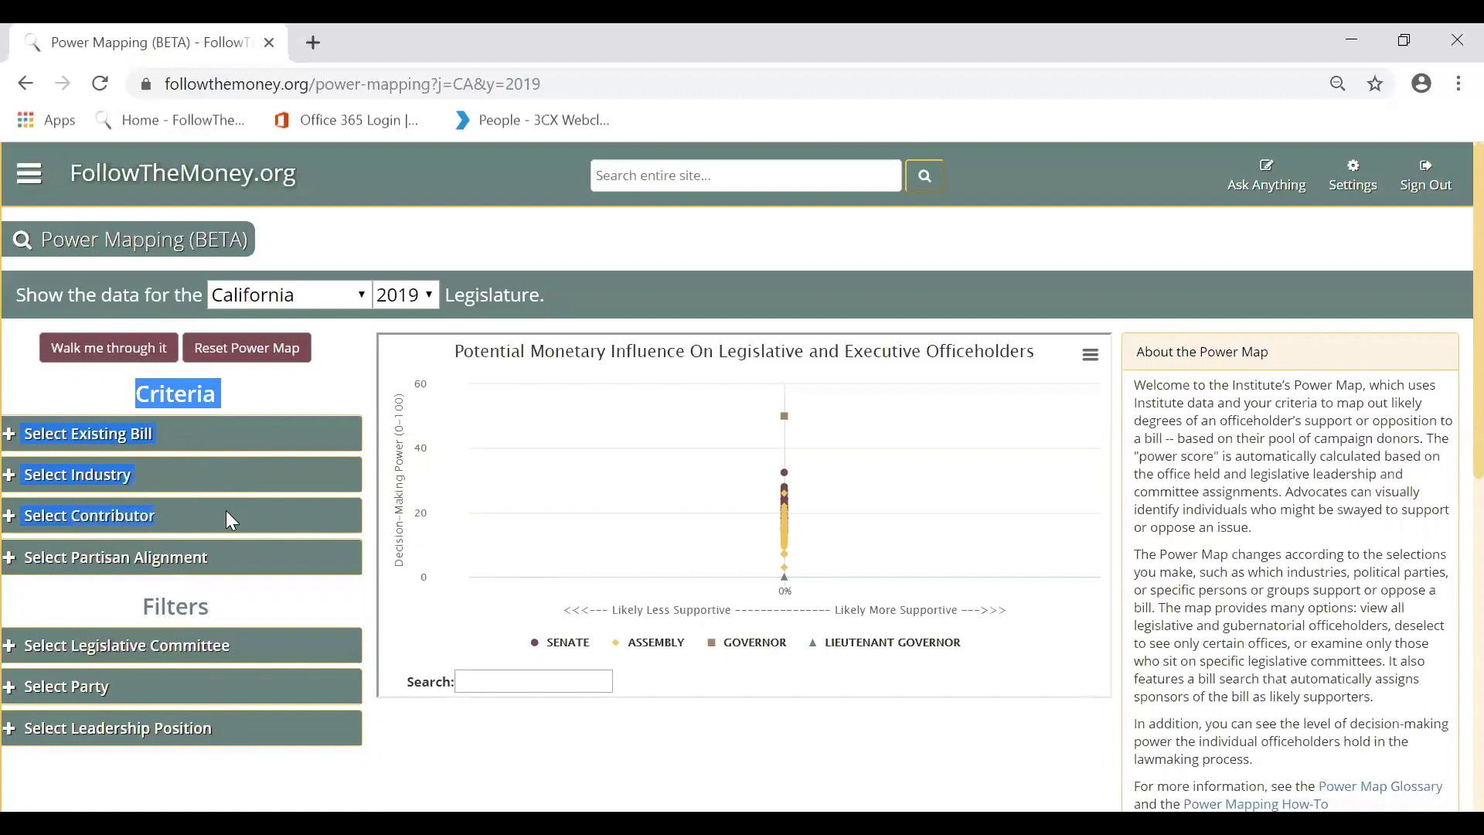
left_click_drag(226, 512, 235, 549)
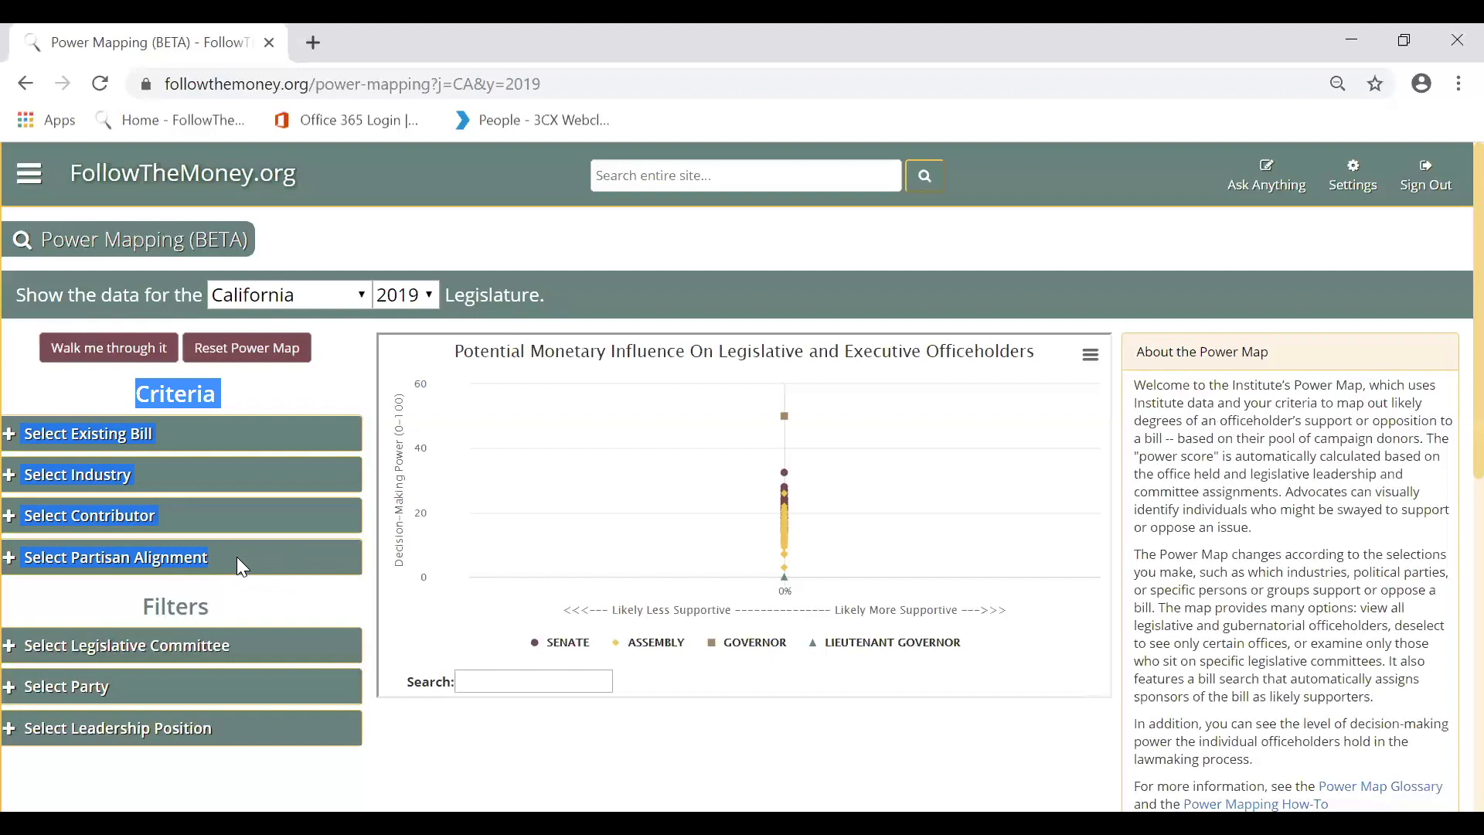
left_click_drag(238, 558, 262, 628)
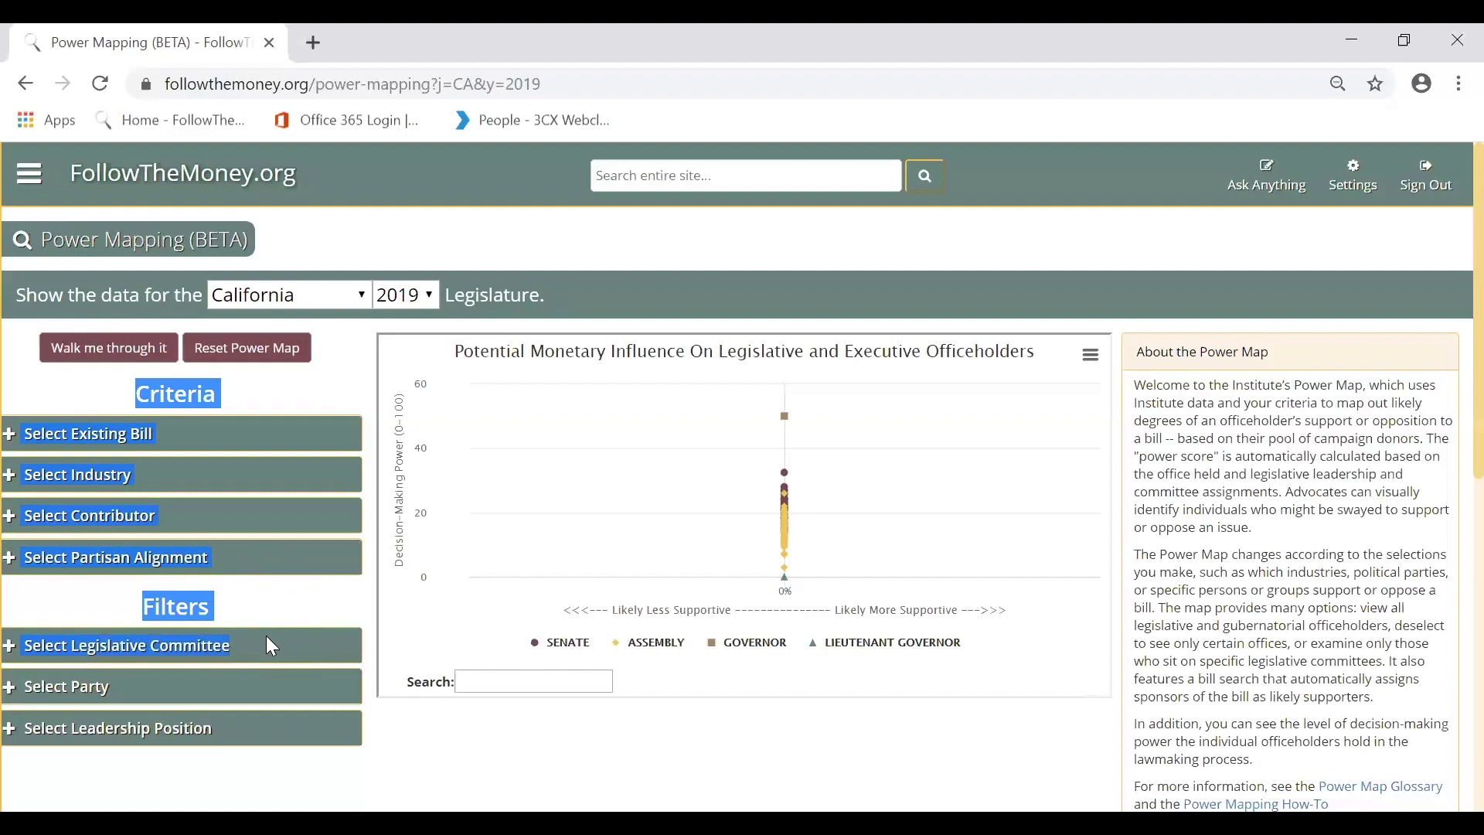
left_click_drag(267, 637, 286, 749)
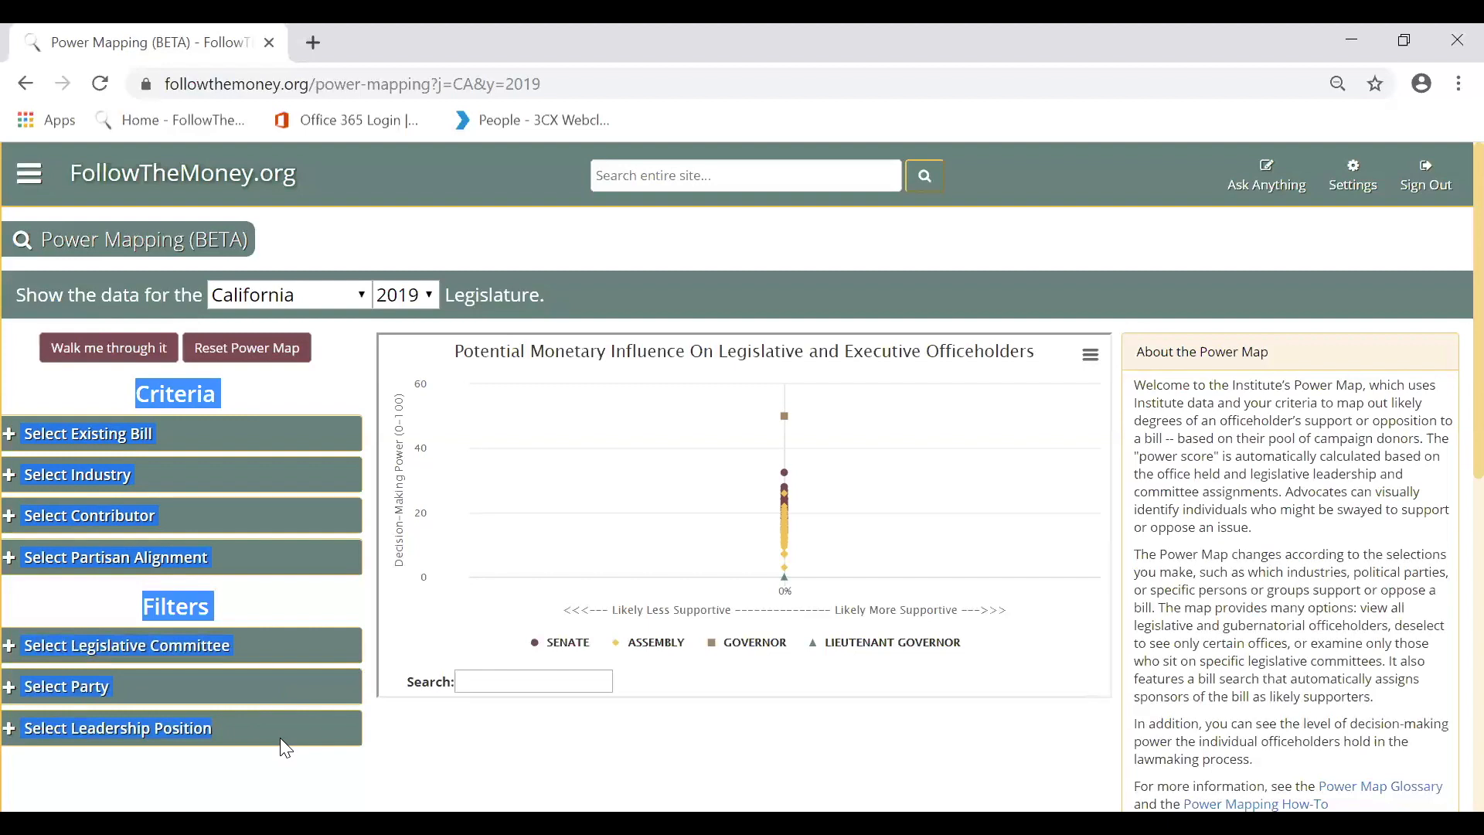
left_click(289, 377)
Step: Choose bill AB32 on private, for-profit detention facilities from the 2019-2020 session as the existing bill criterion
left_click(102, 427)
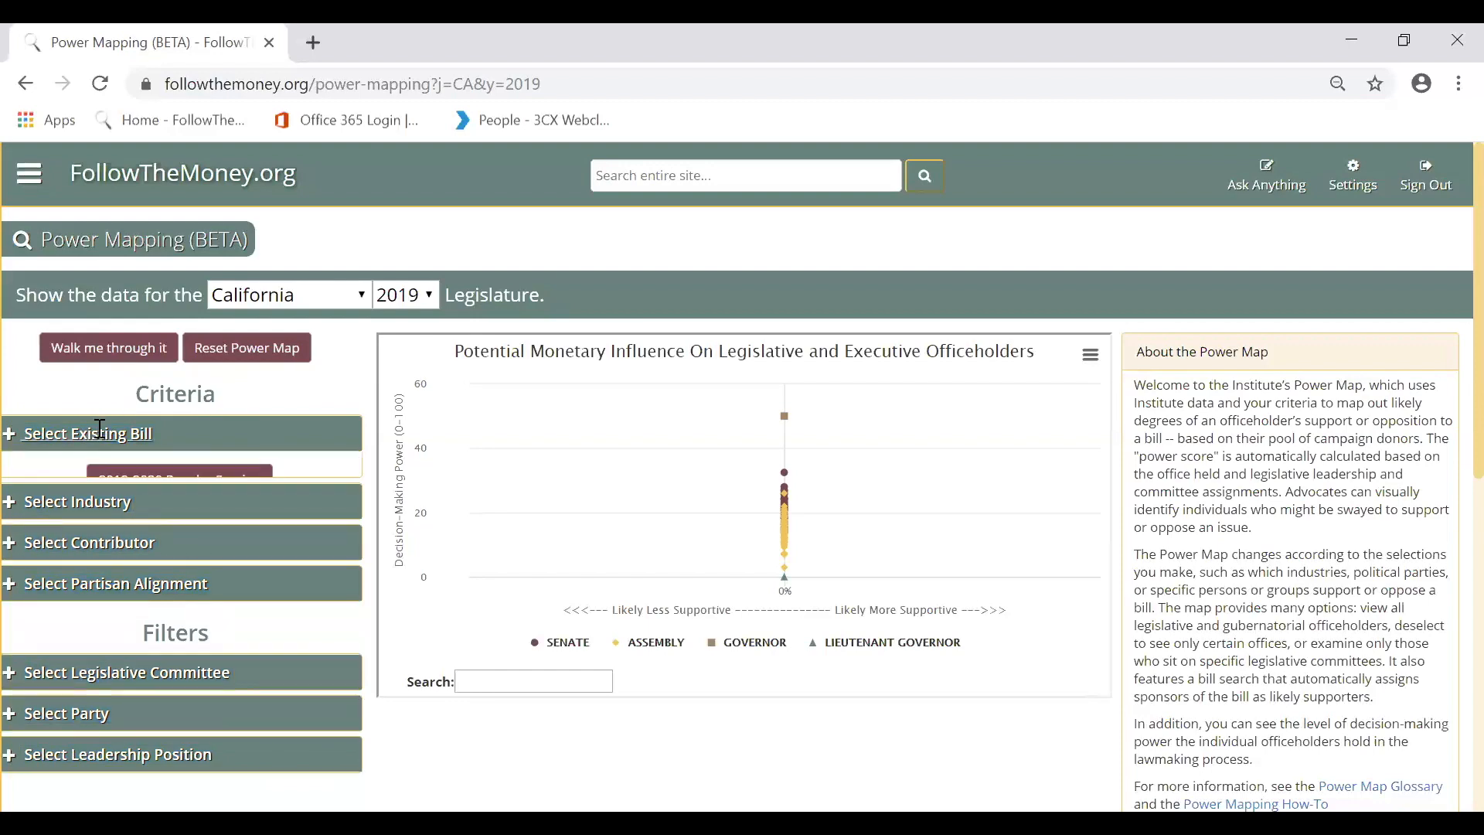
left_click(152, 477)
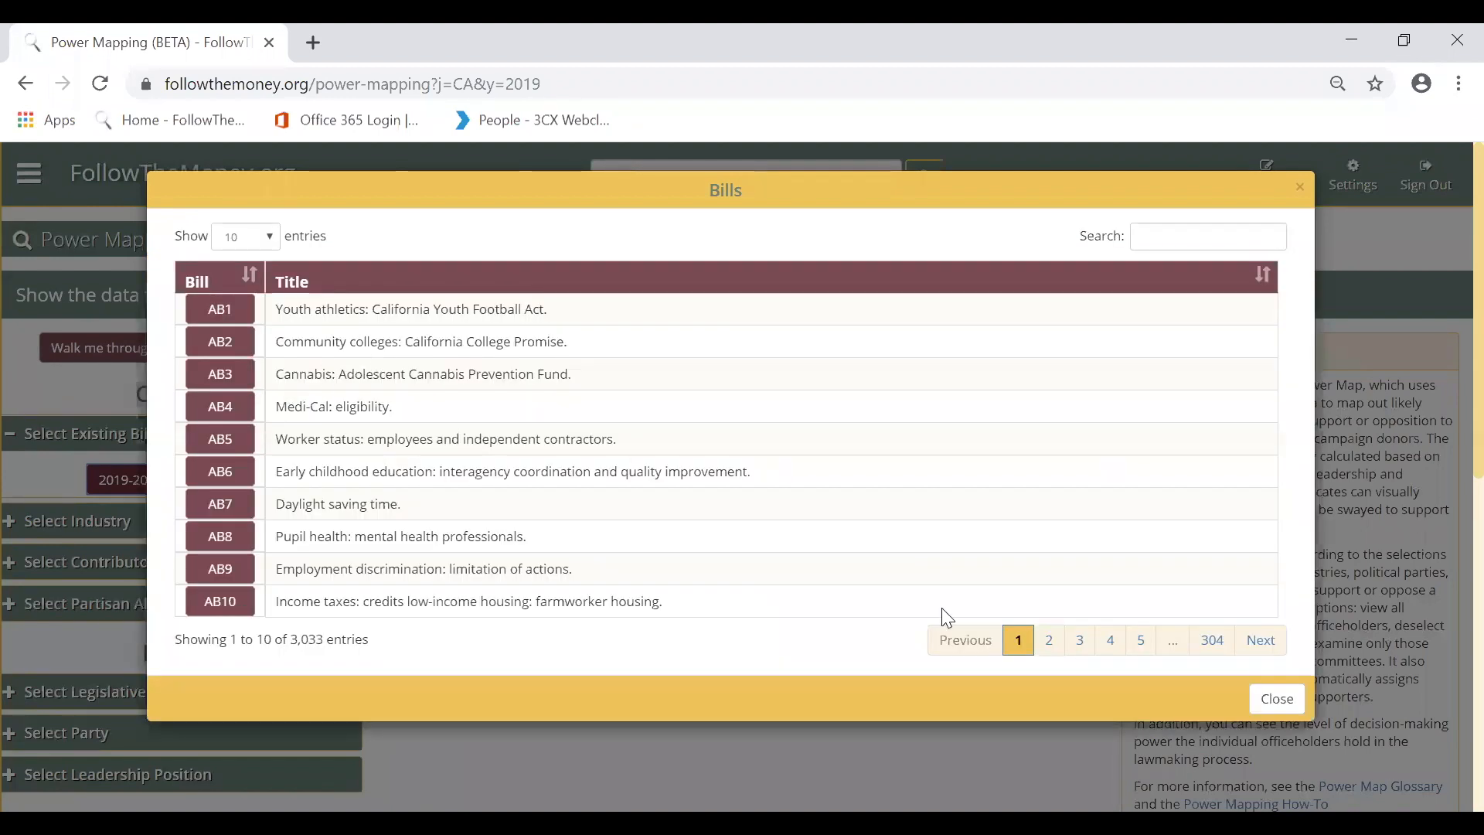
left_click(1111, 640)
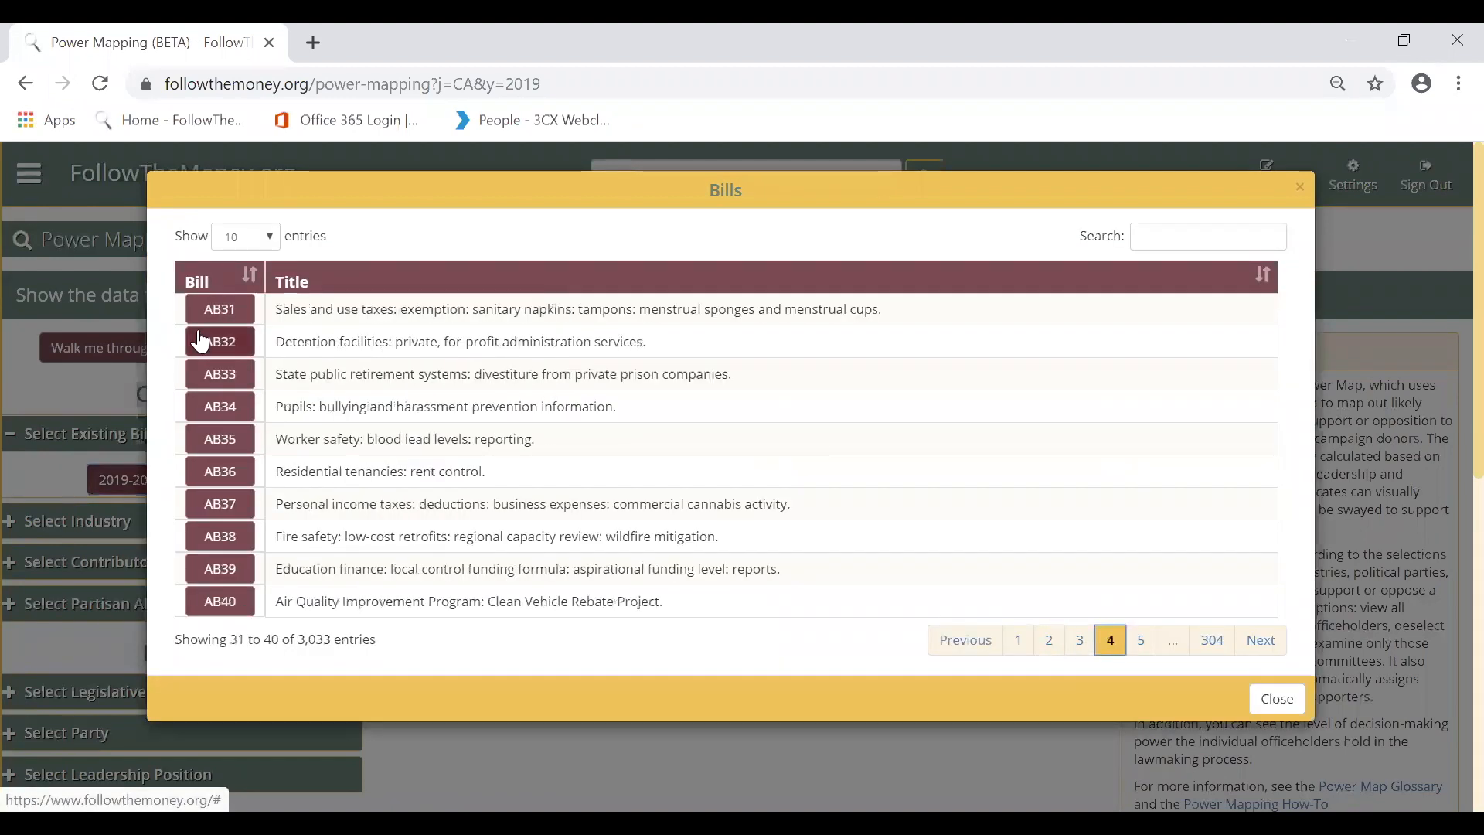
left_click(242, 353)
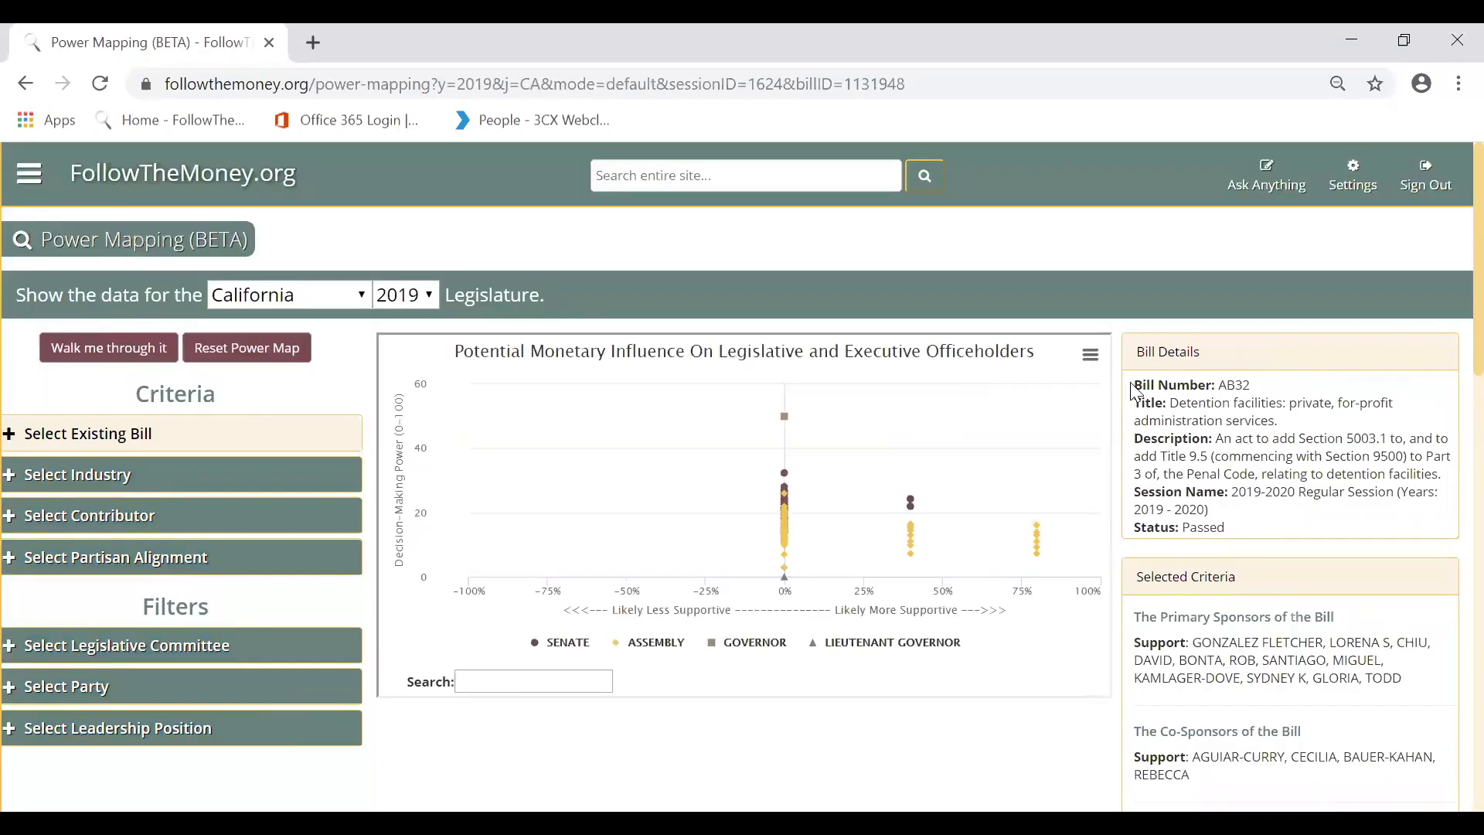
Step: Examine AB32's bill details, its sponsors and the support scores of Assembly members plotted on the power map
left_click_drag(1130, 384, 1250, 532)
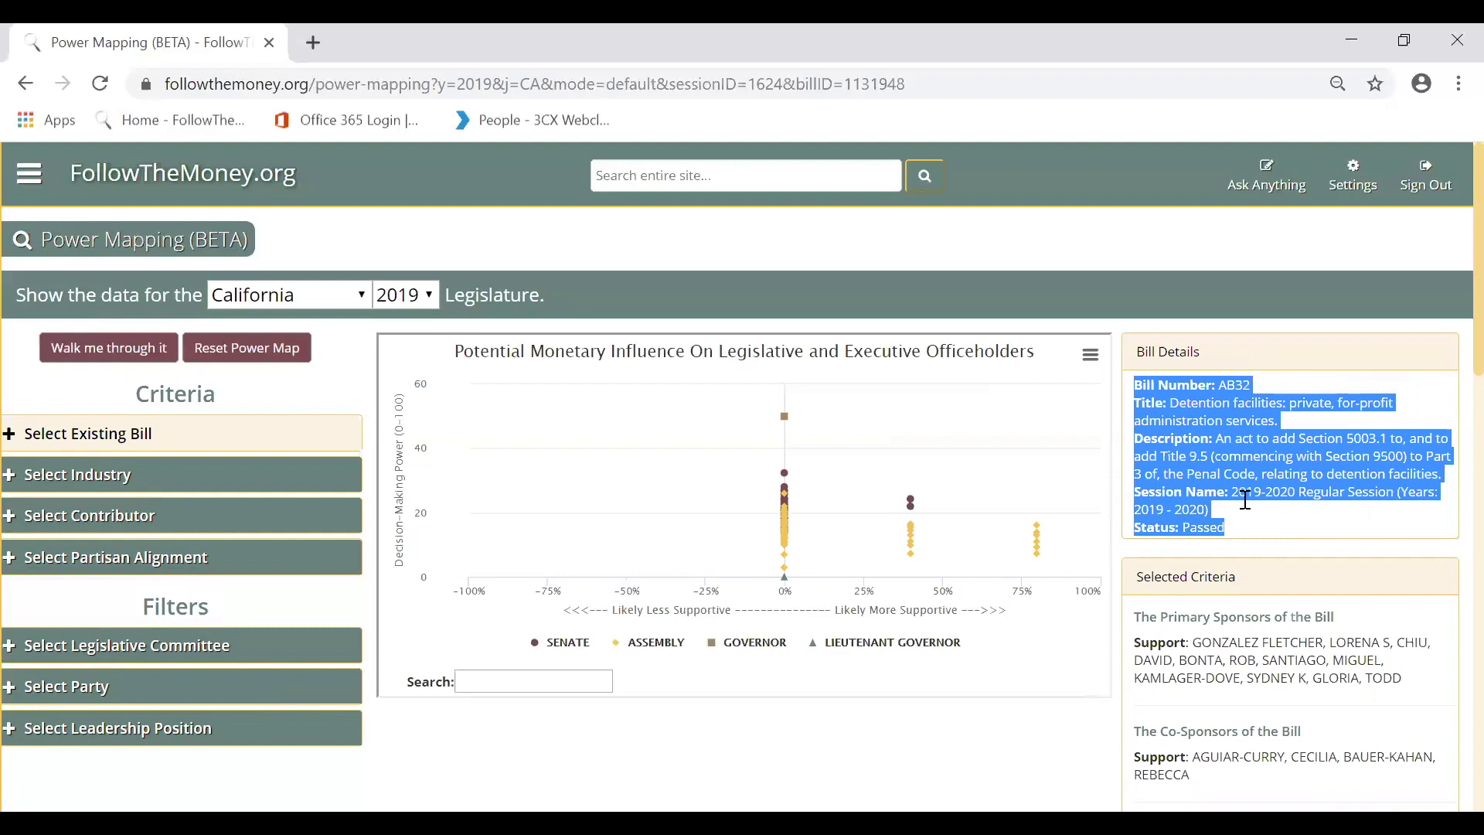
scroll(1245, 499, "down", 1)
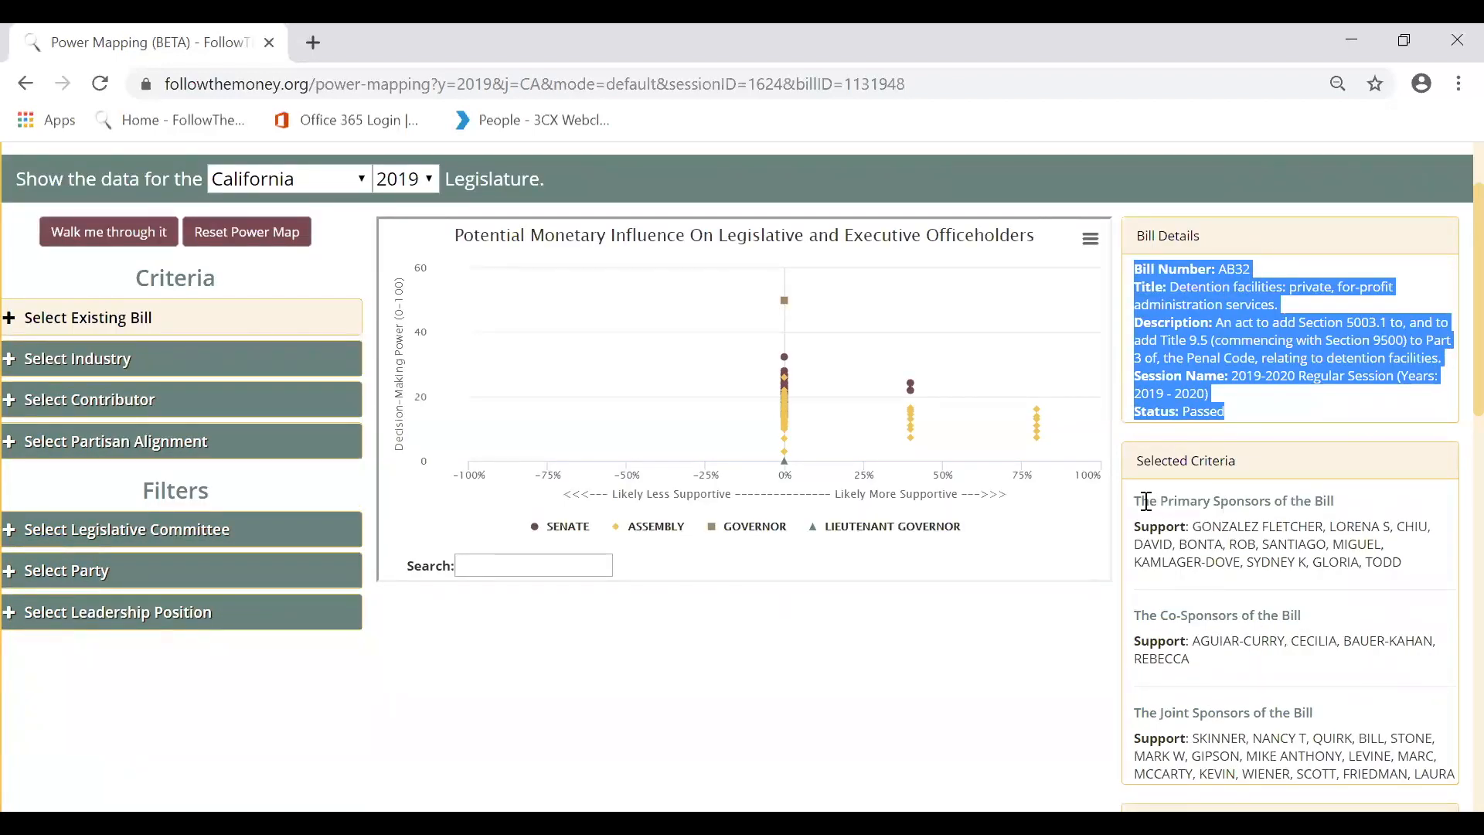
left_click_drag(1144, 501, 1303, 756)
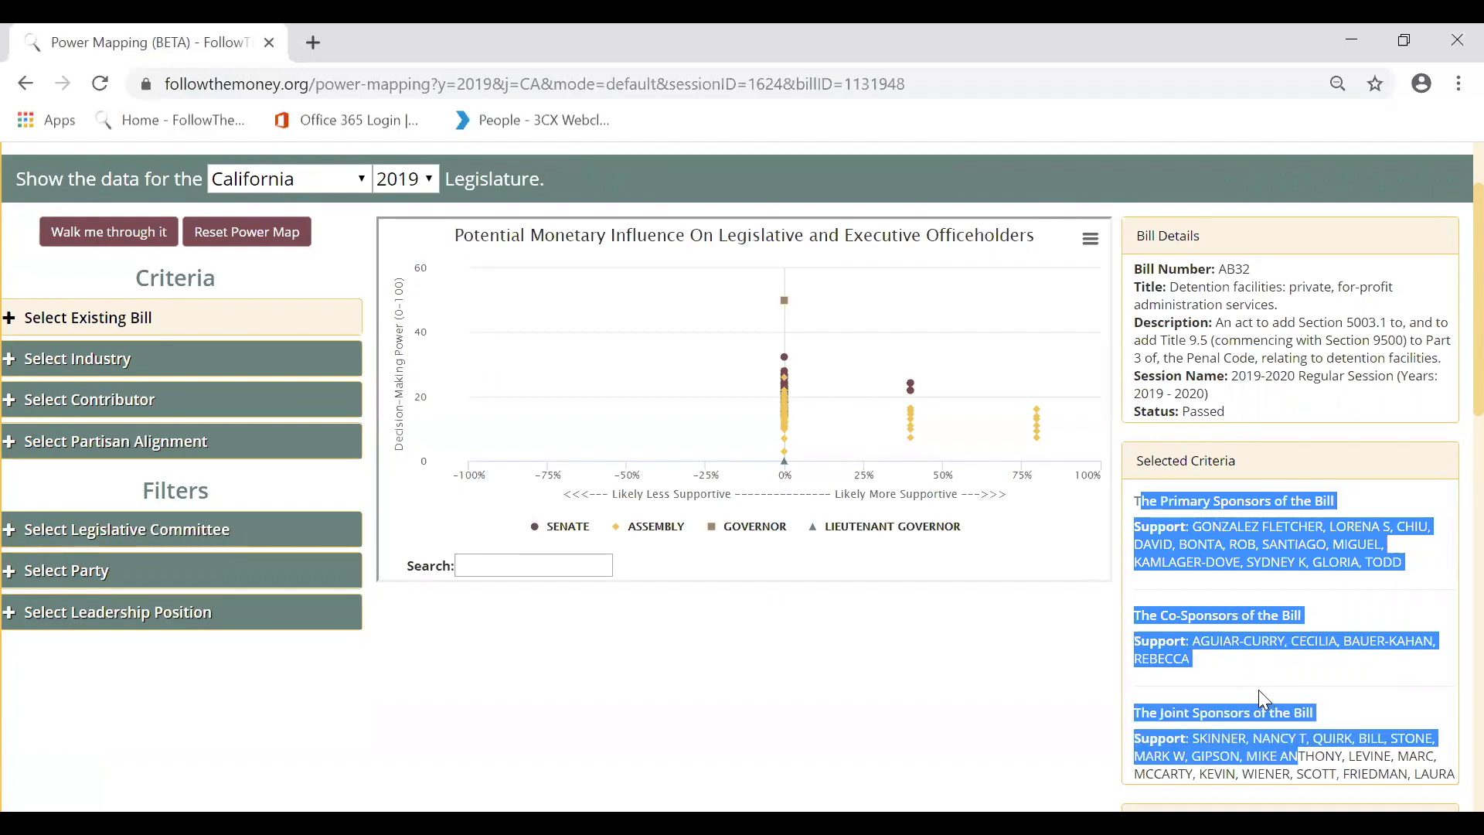
left_click(1259, 691)
scroll(1261, 695, "up", 2)
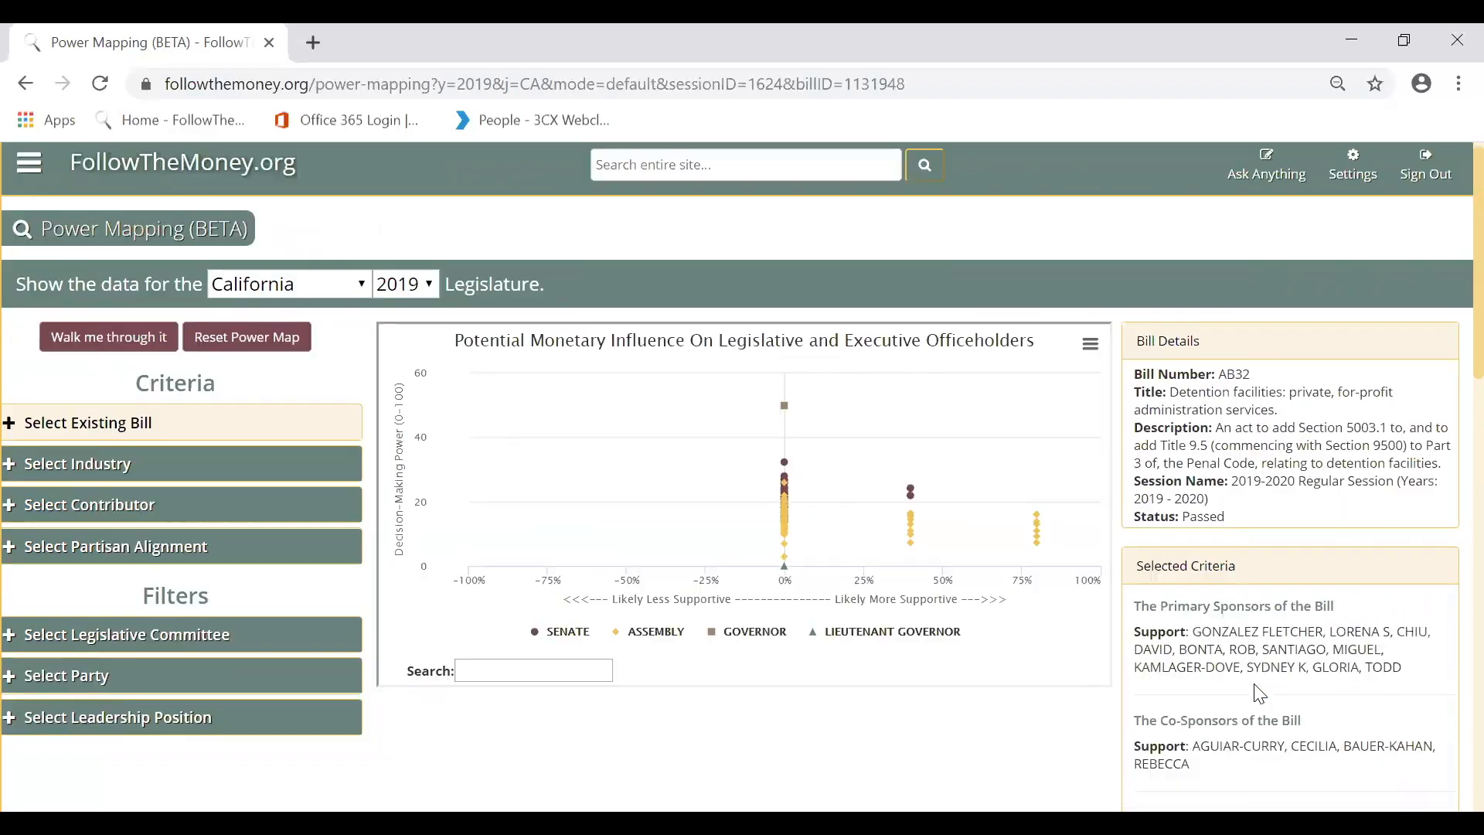
mouse_move(1044, 582)
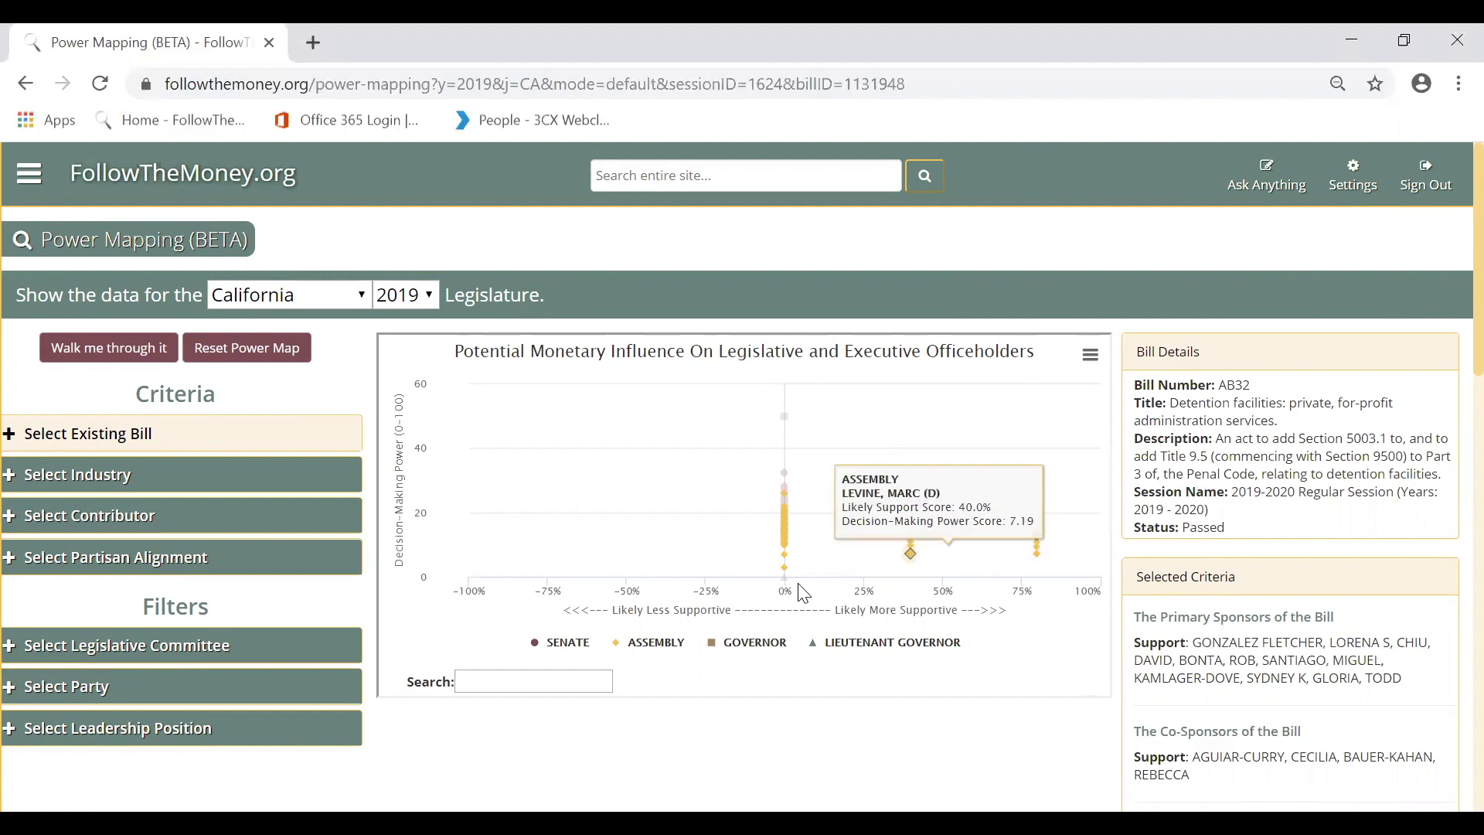
mouse_move(785, 570)
mouse_move(786, 539)
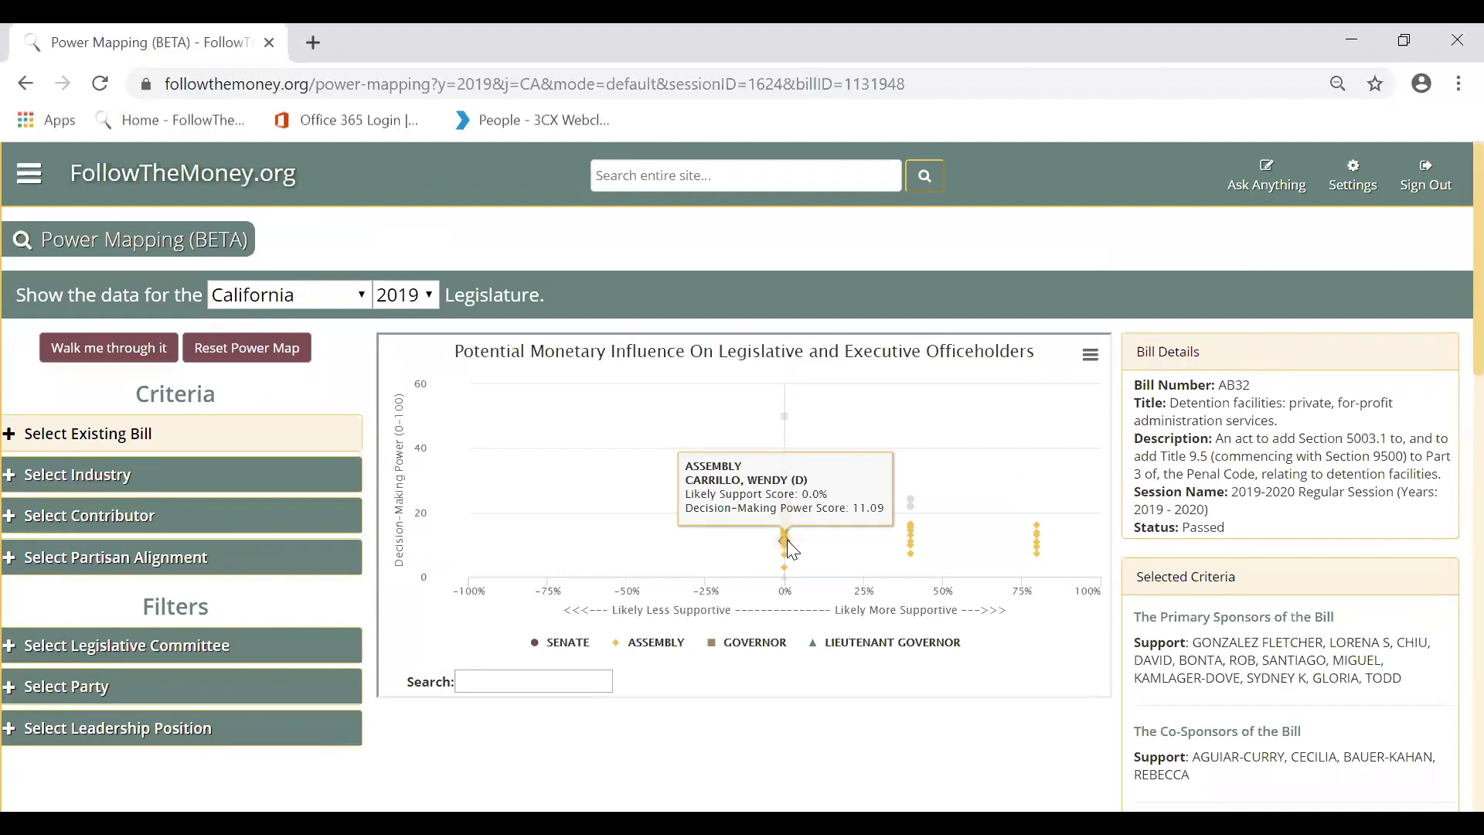
Step: Rate private prisons & corrections facilities, under General Business and Miscellaneous Business, as Very Opposed and update the power map
left_click(70, 475)
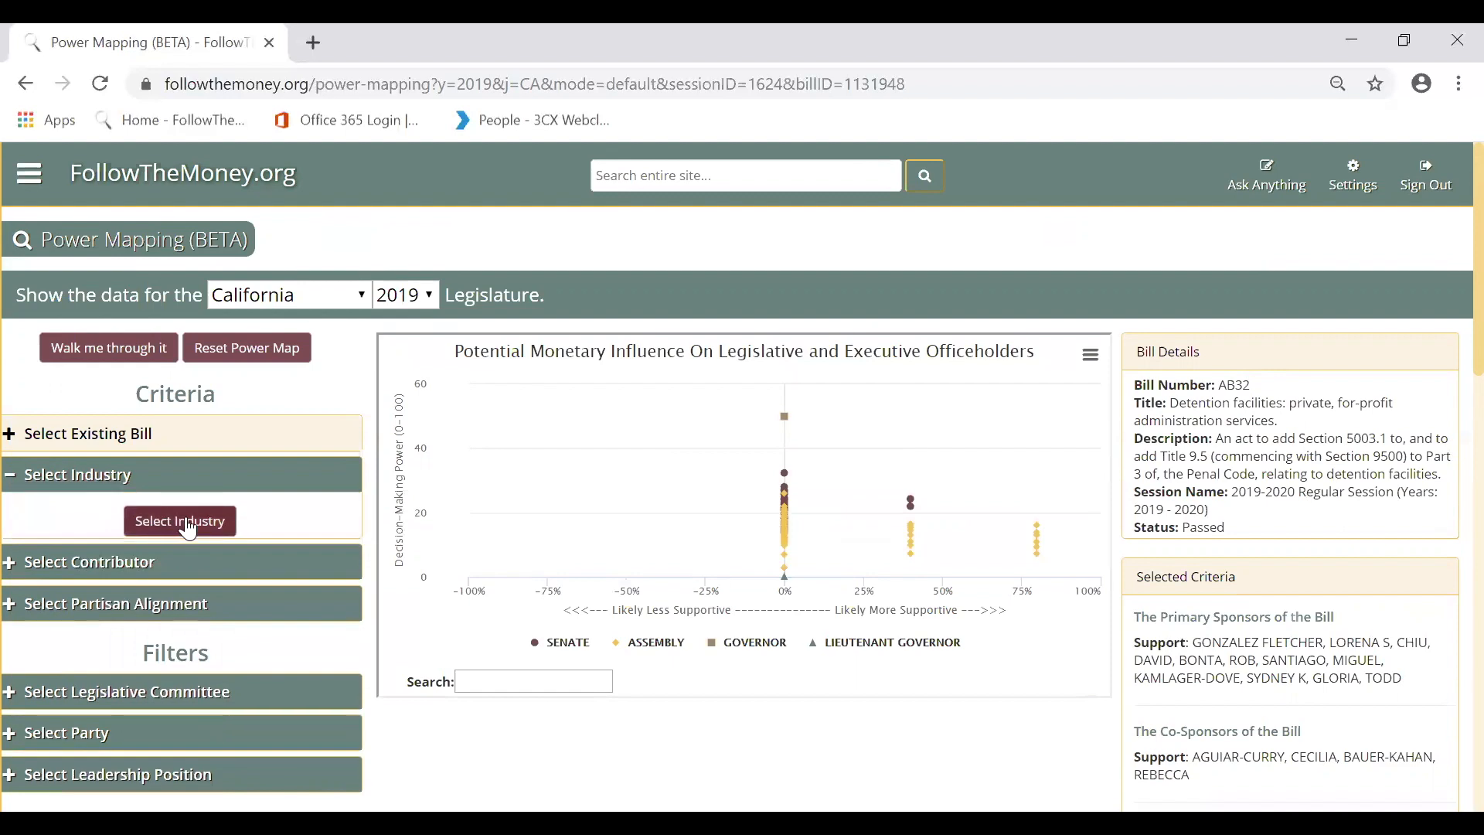
left_click(187, 522)
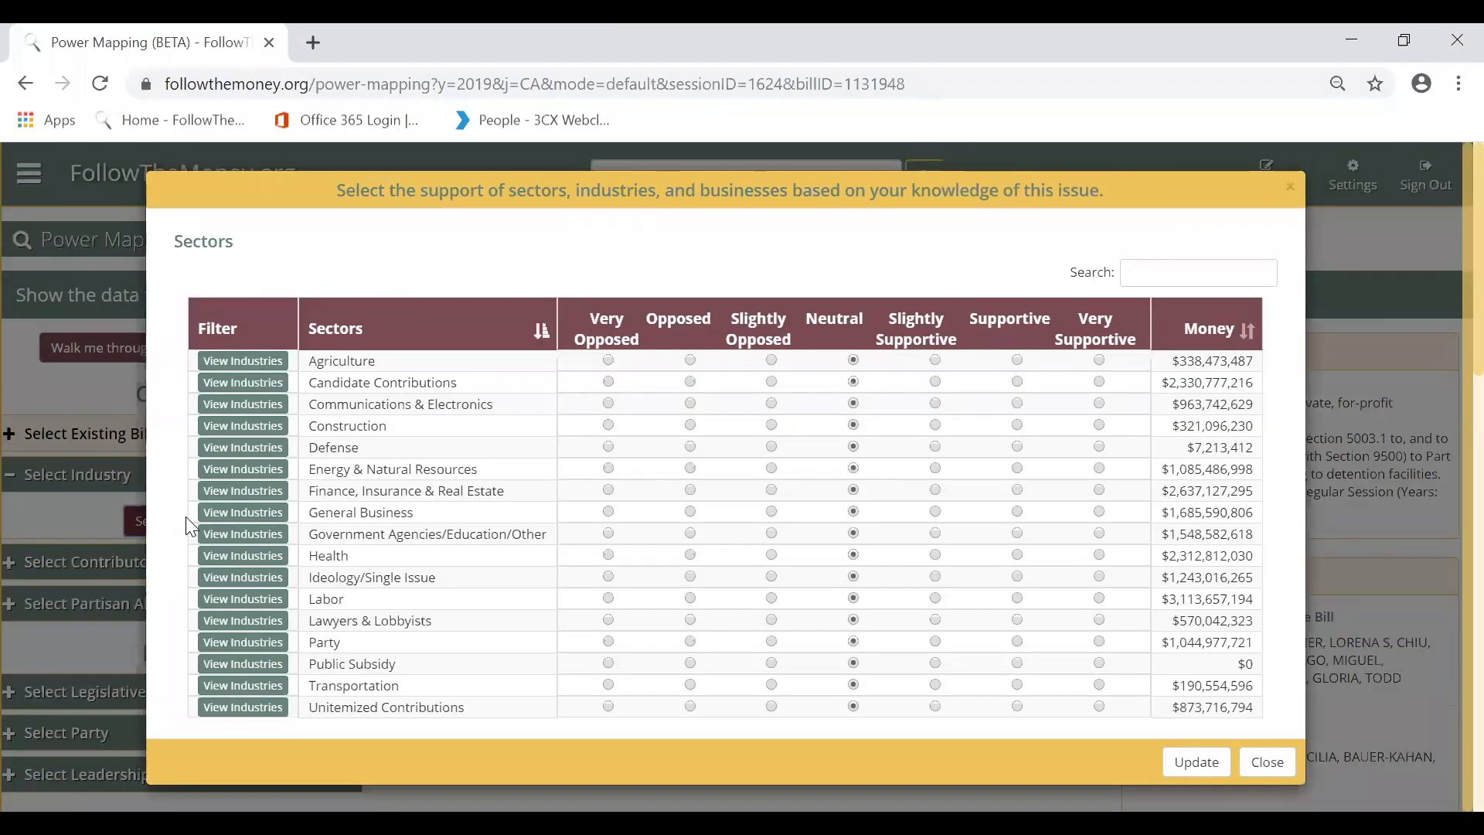
left_click(232, 514)
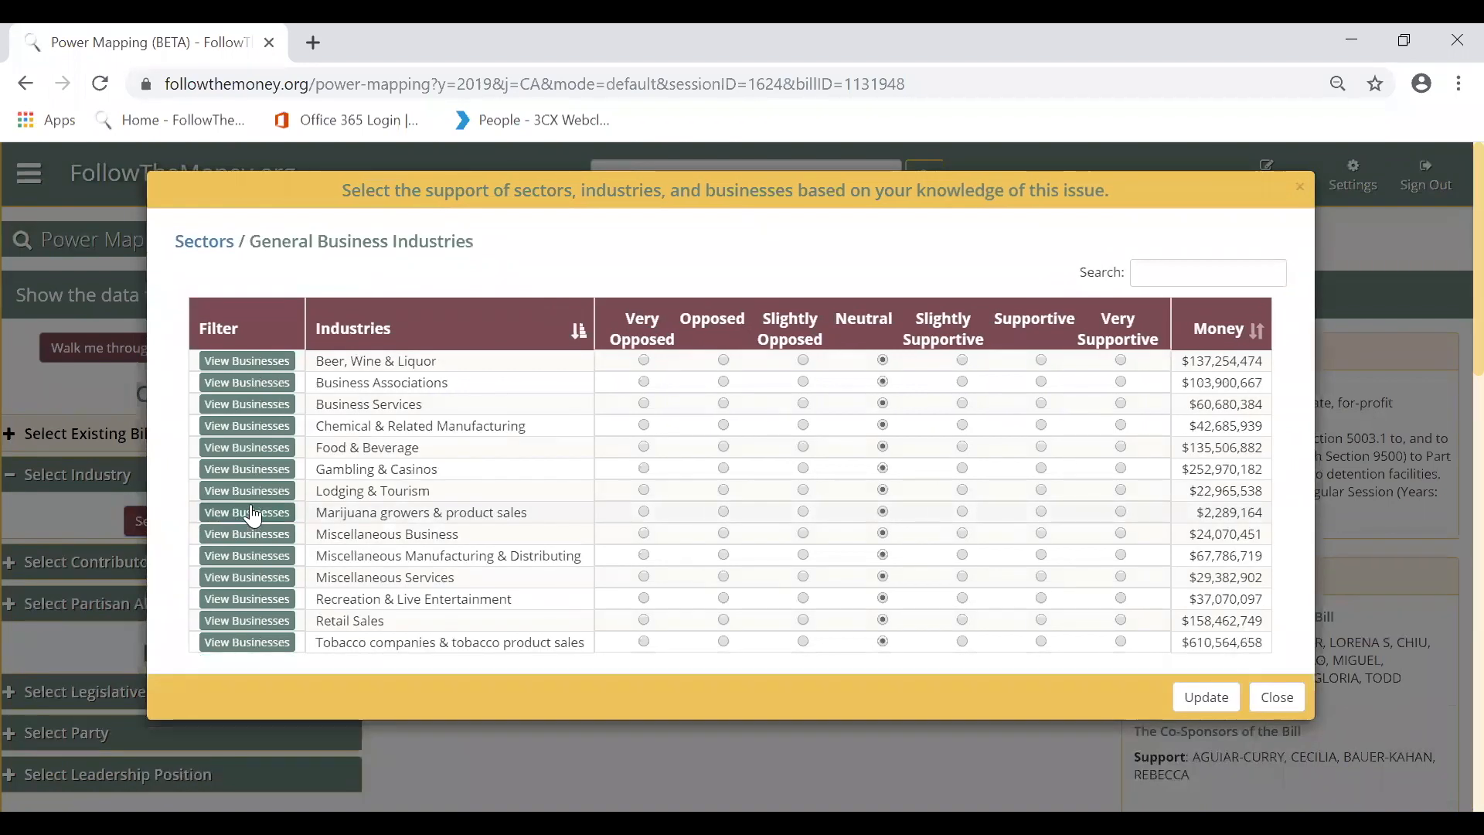
left_click(245, 533)
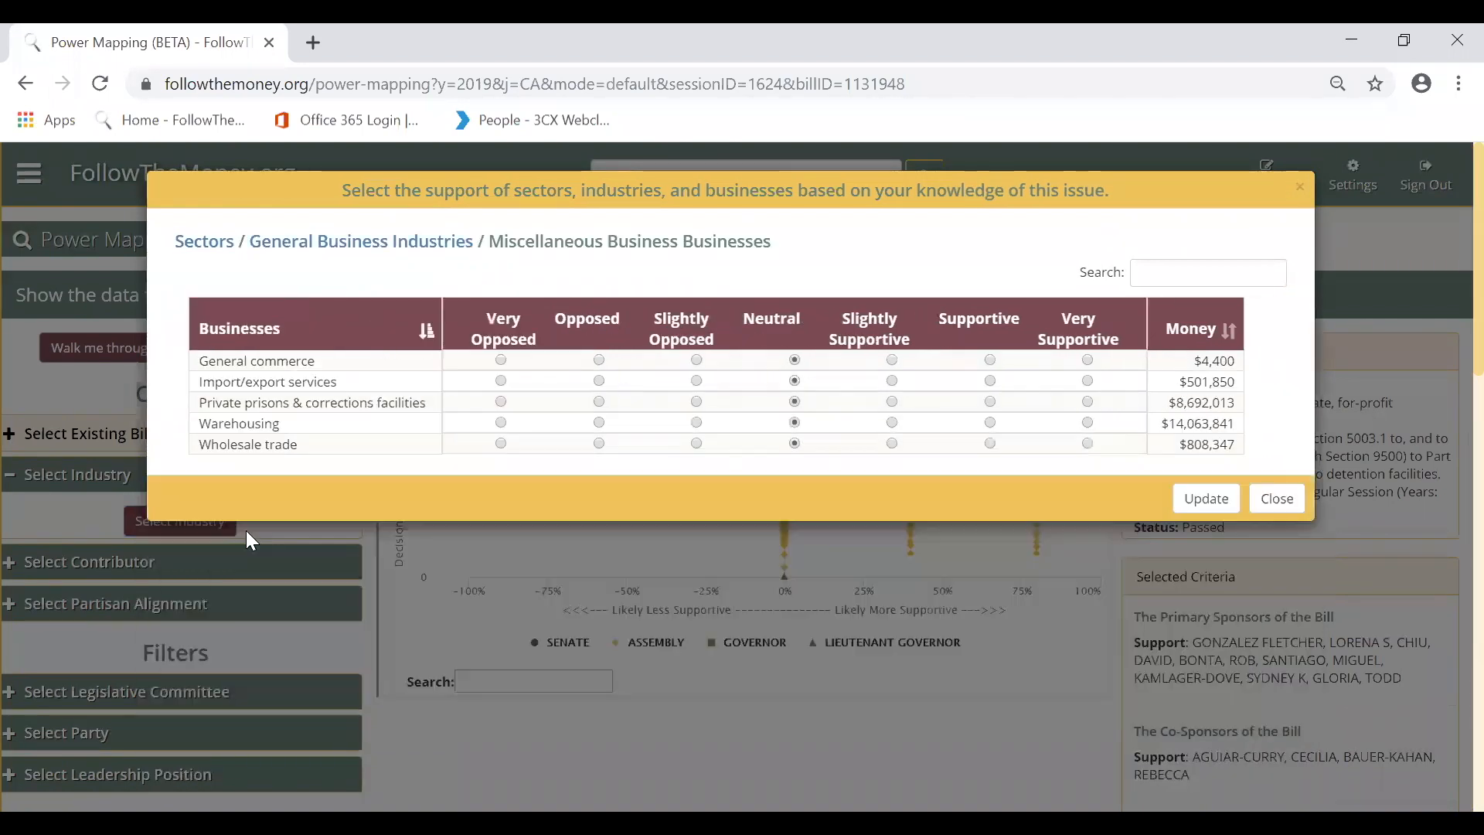
left_click(501, 402)
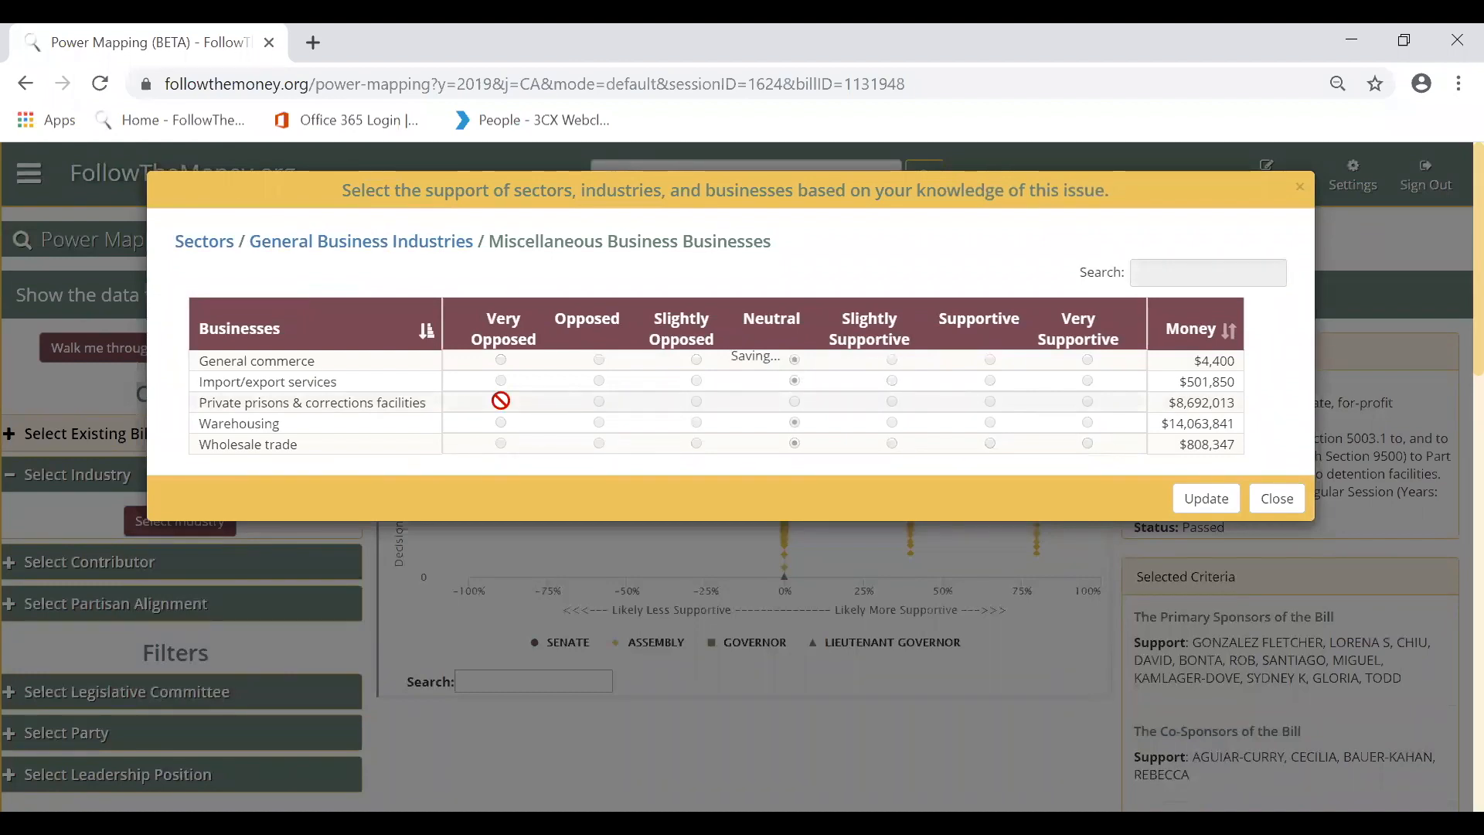
left_click(1207, 498)
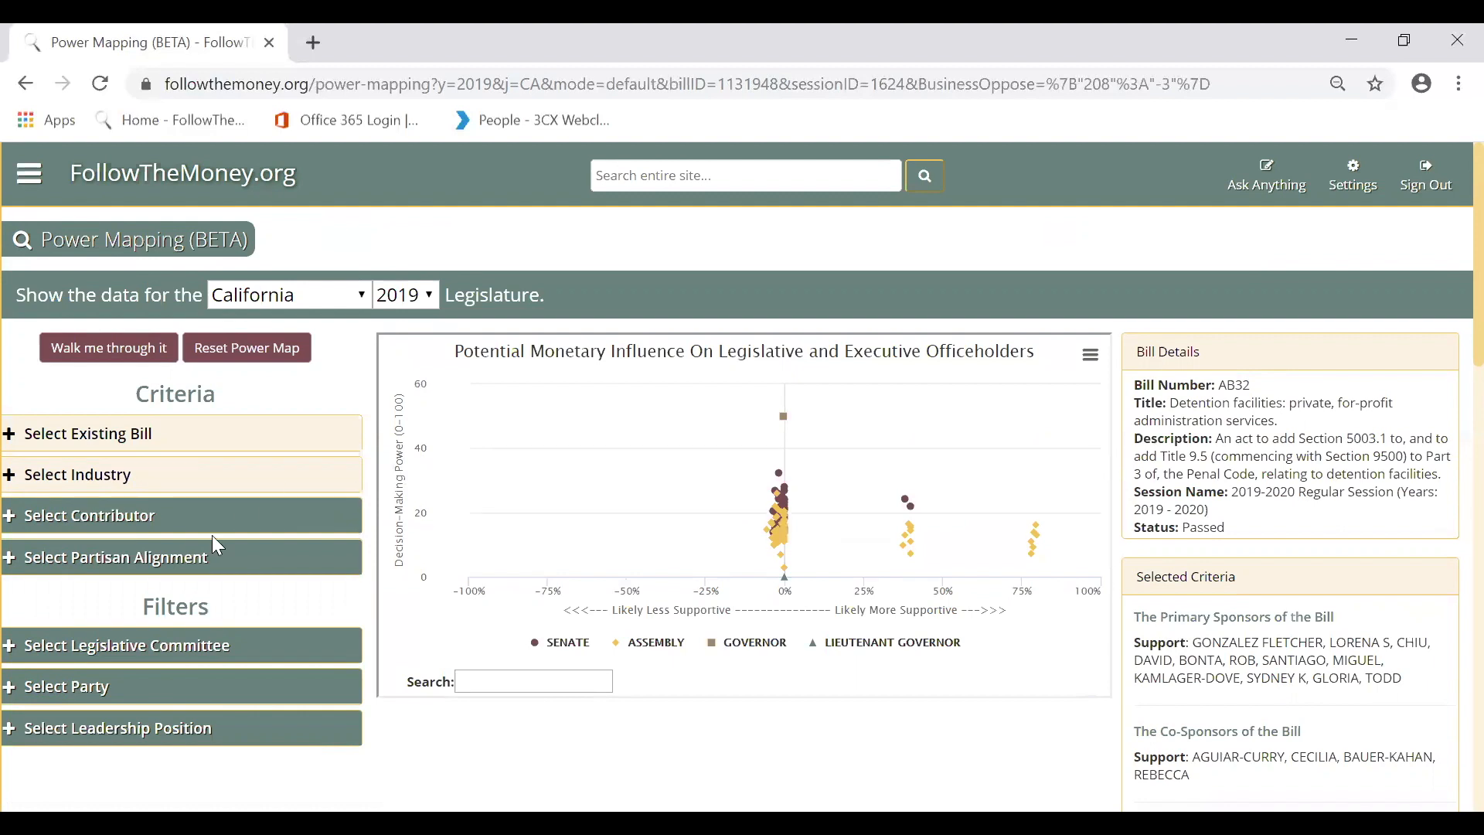
Step: Set the partisan alignment criterion to supported by Democratic donors
left_click(193, 556)
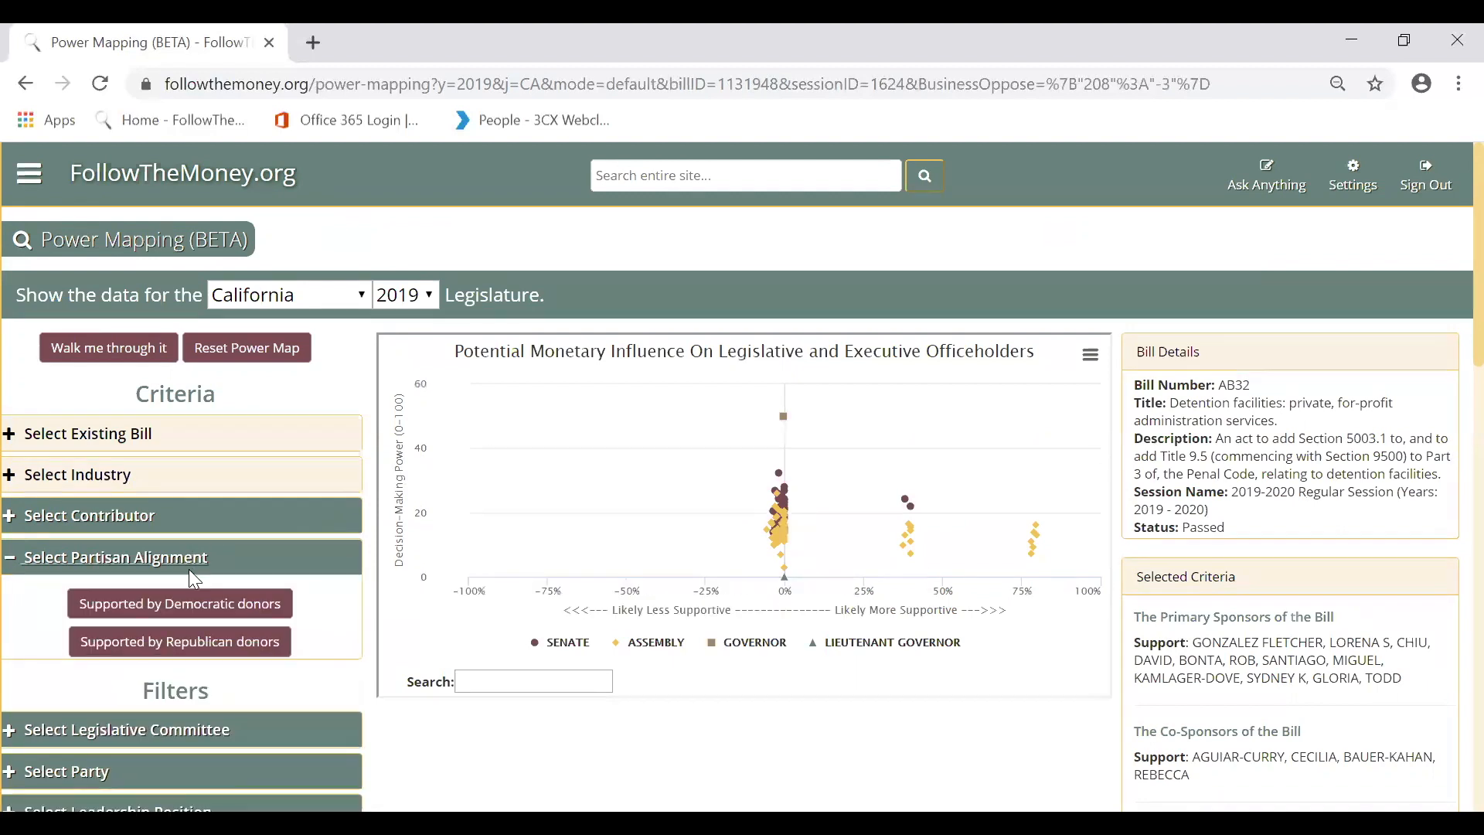
left_click(222, 611)
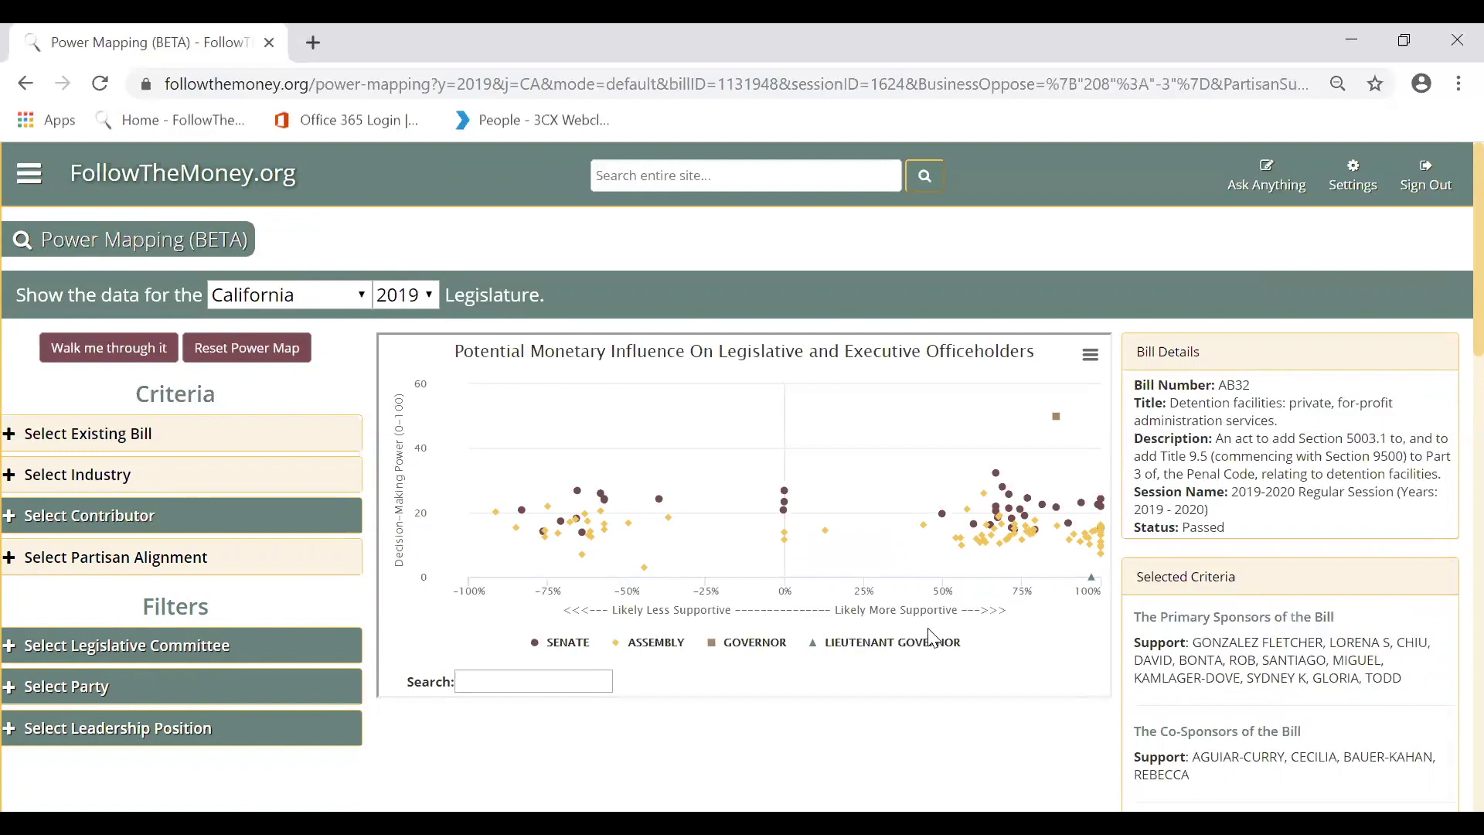
mouse_move(1057, 417)
Step: Hide the Lieutenant Governor, Governor and Assembly series so the chart plots only the Senate
left_click(848, 653)
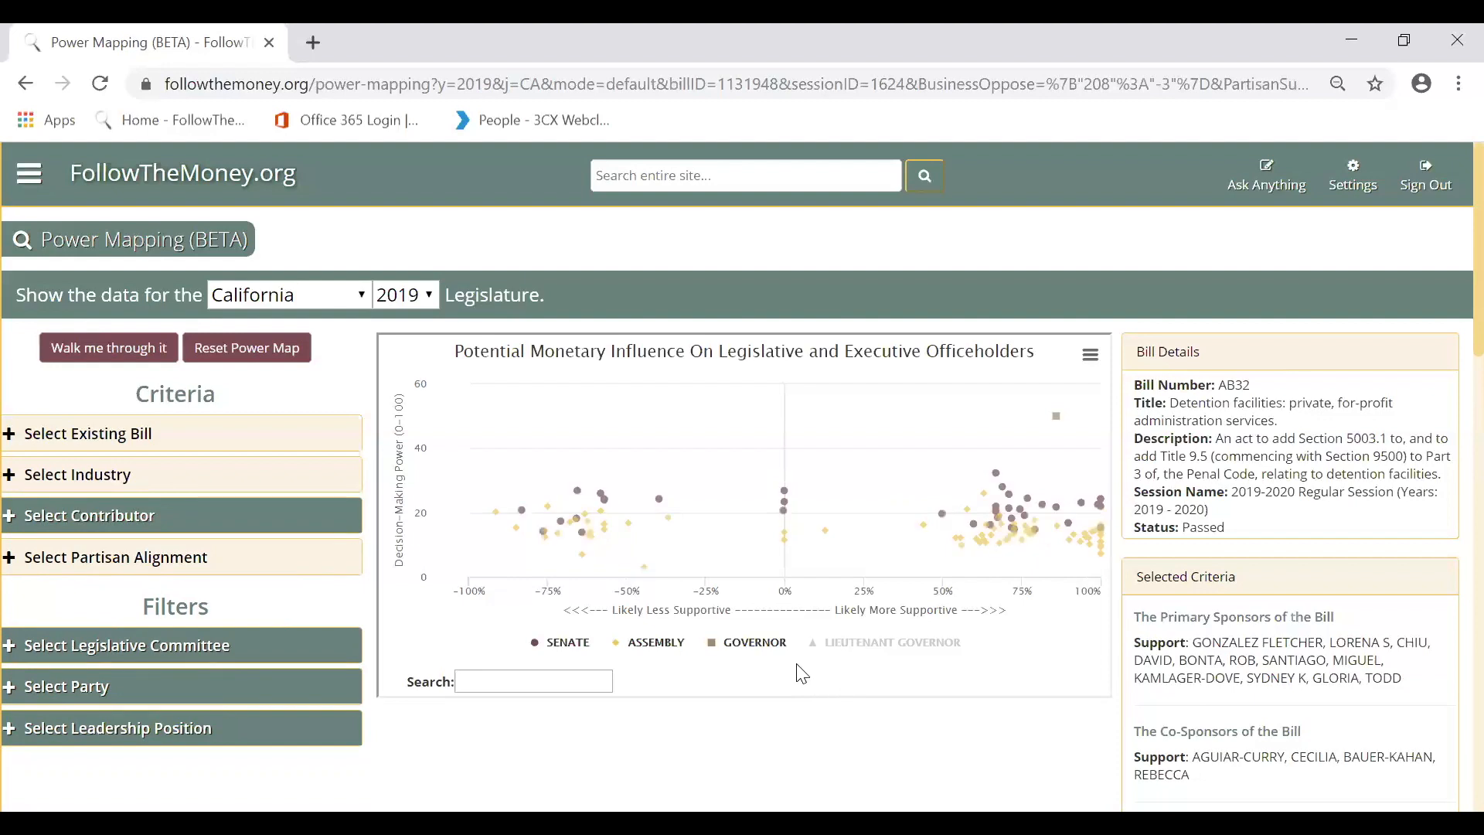
left_click(755, 653)
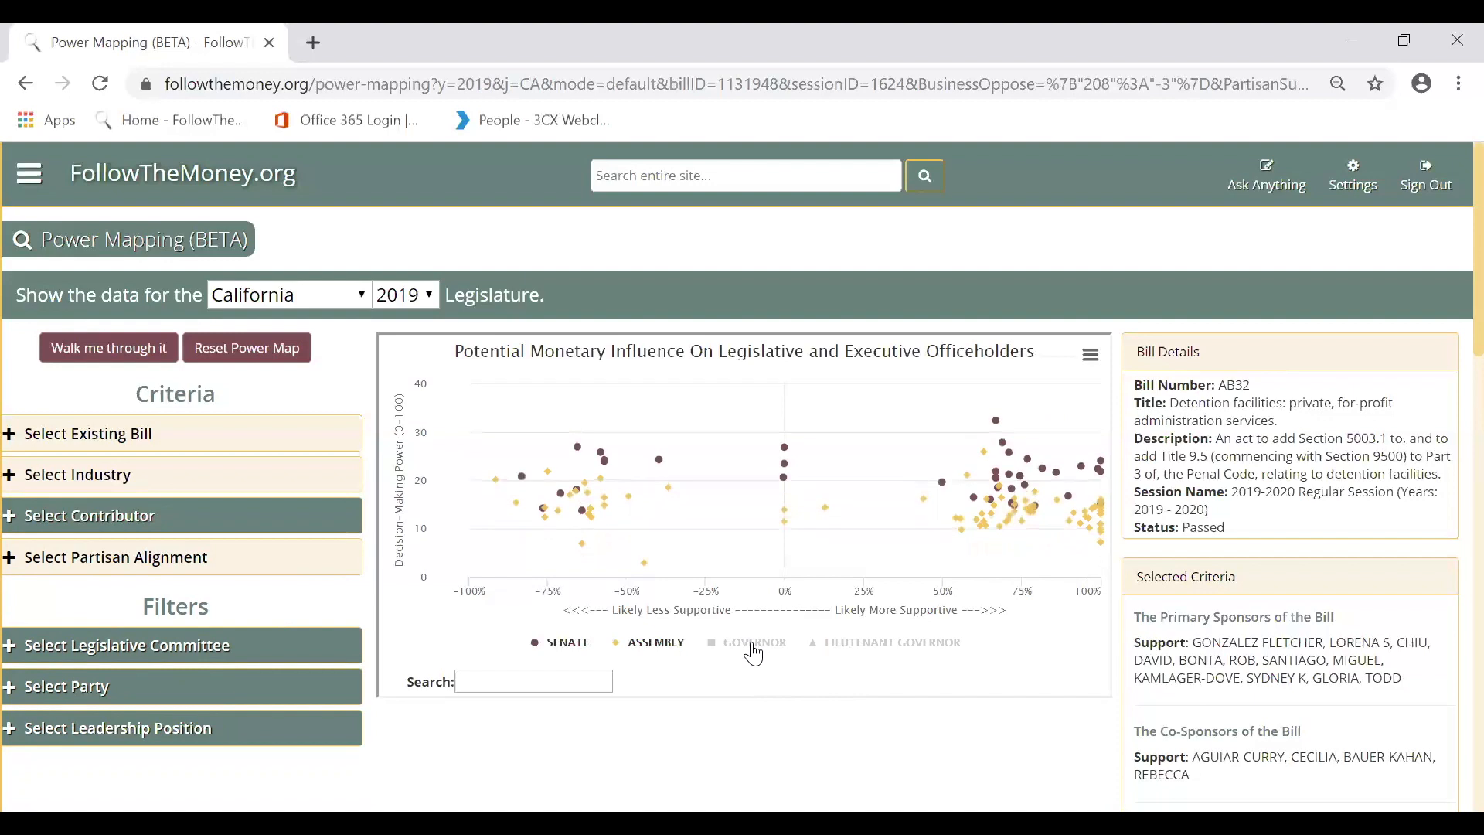
left_click(657, 652)
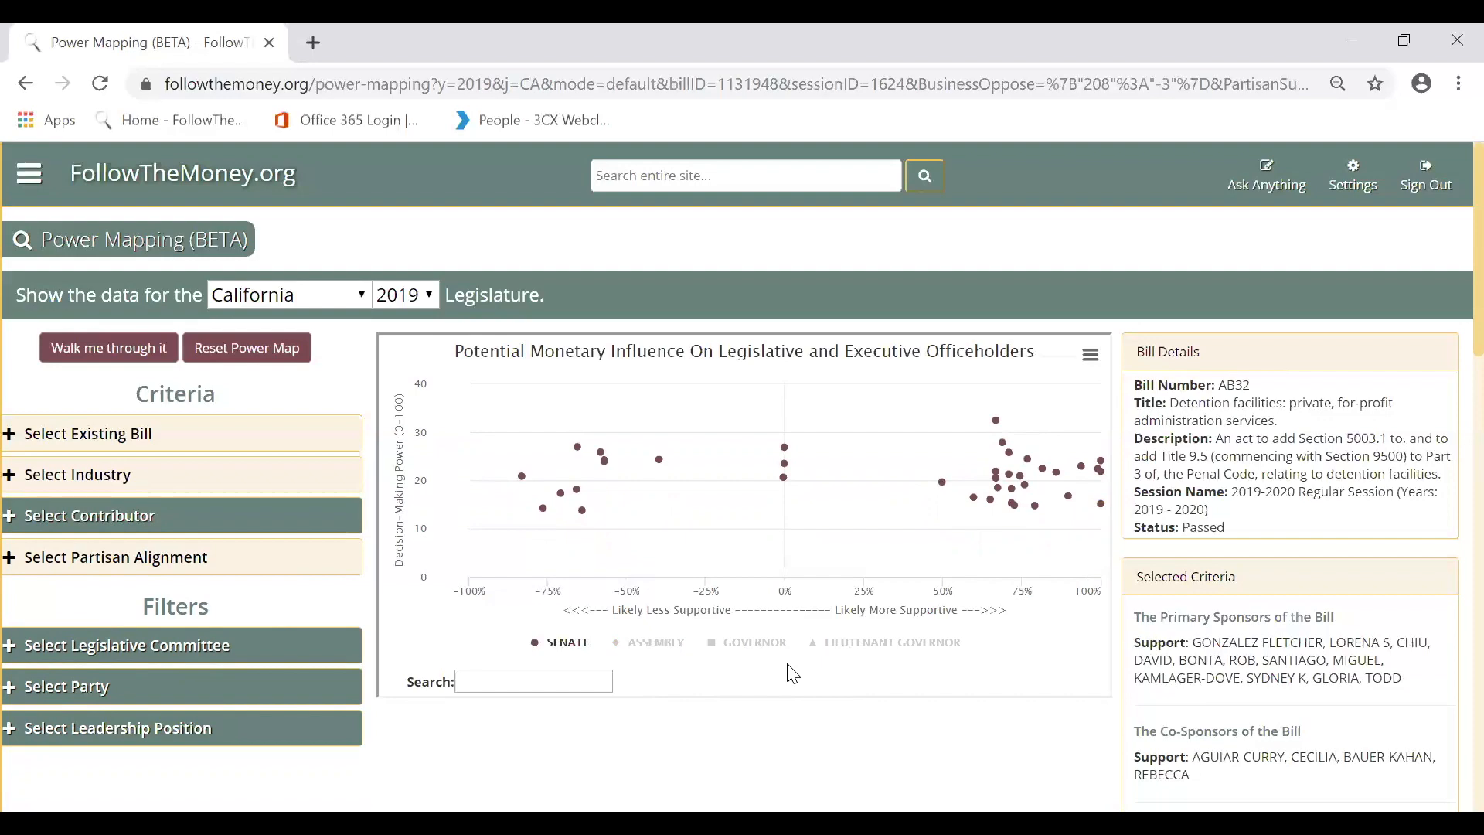
Step: Inspect Senate points near the chart's centre and open the details of the lone senator between -50% and -25% support
scroll(793, 674, "down", 2)
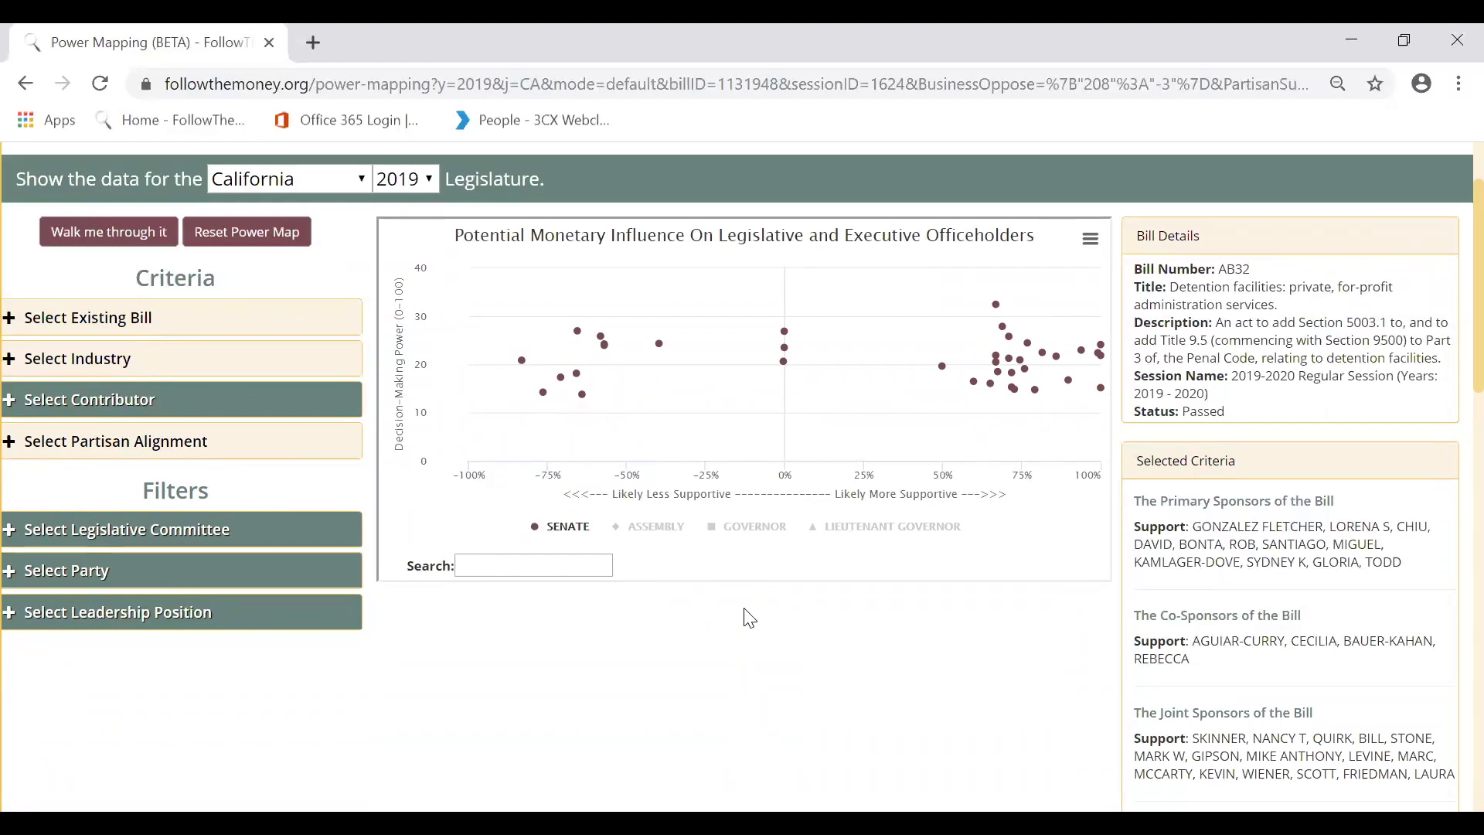
mouse_move(787, 363)
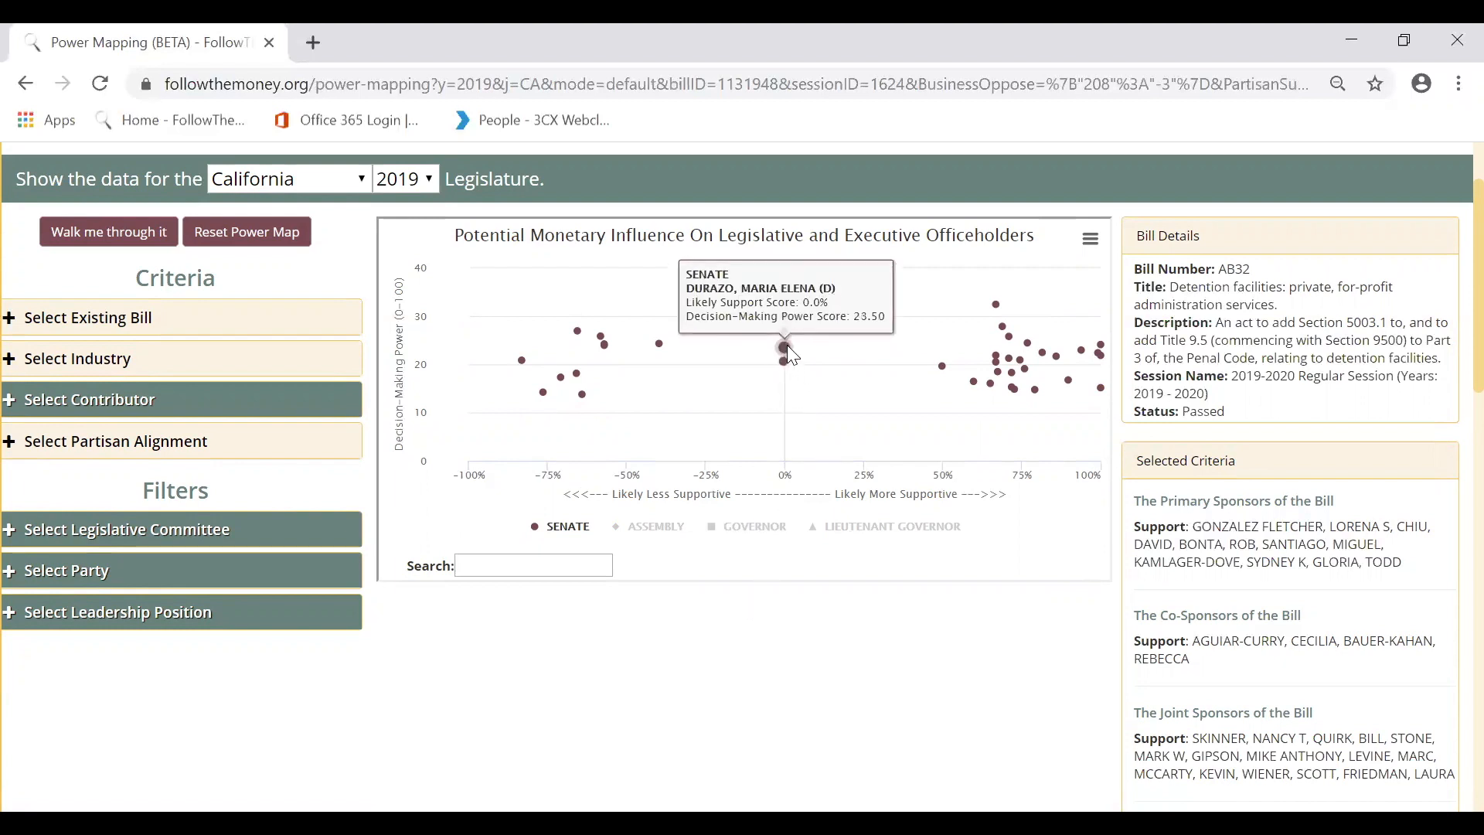
mouse_move(787, 334)
mouse_move(658, 344)
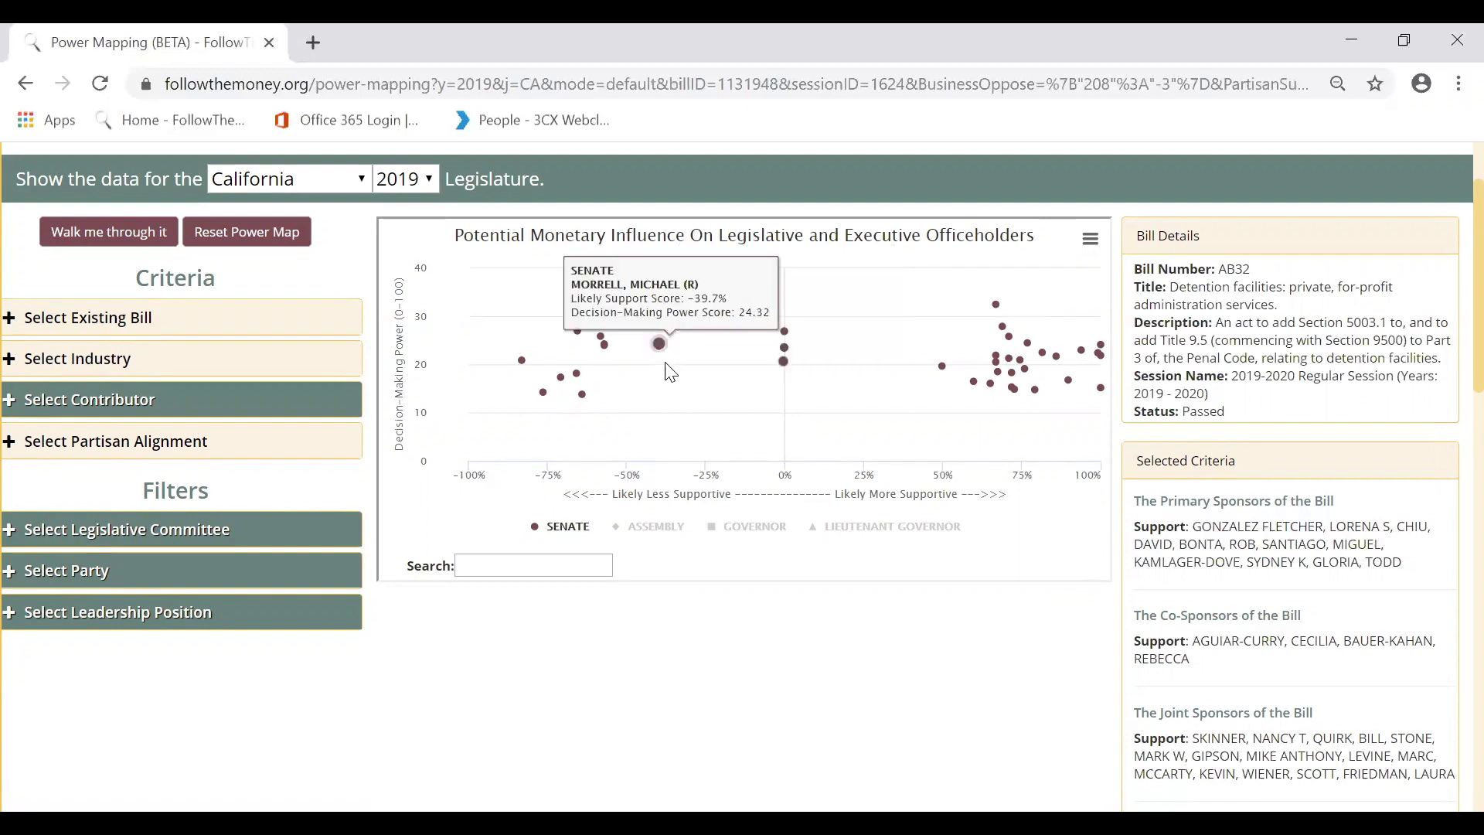
left_click(657, 344)
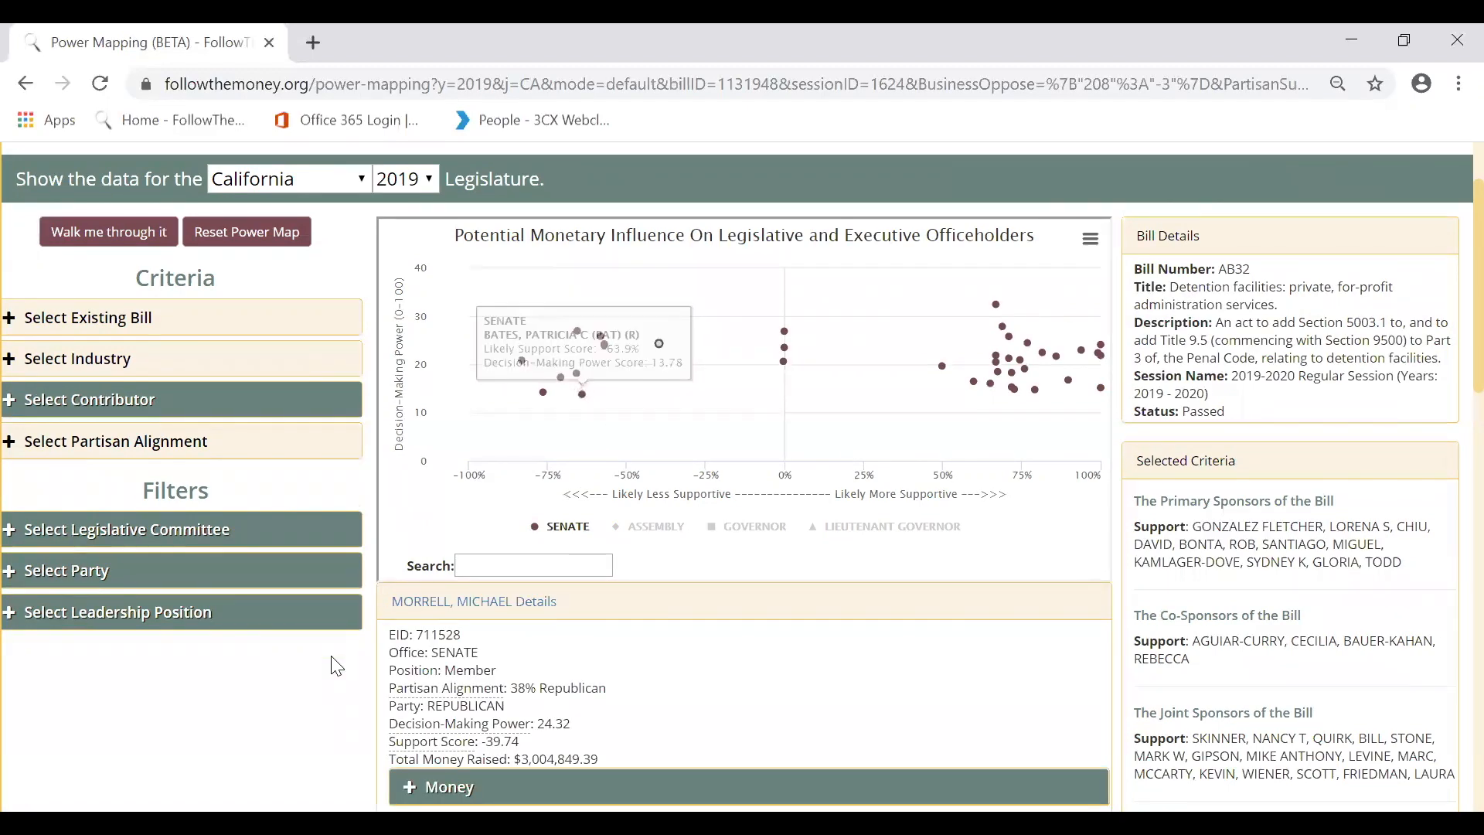
Step: Review the senator's profile, including the donors that oppose the issue and the committee assignments
scroll(340, 657, "down", 2)
scroll(344, 665, "down", 2)
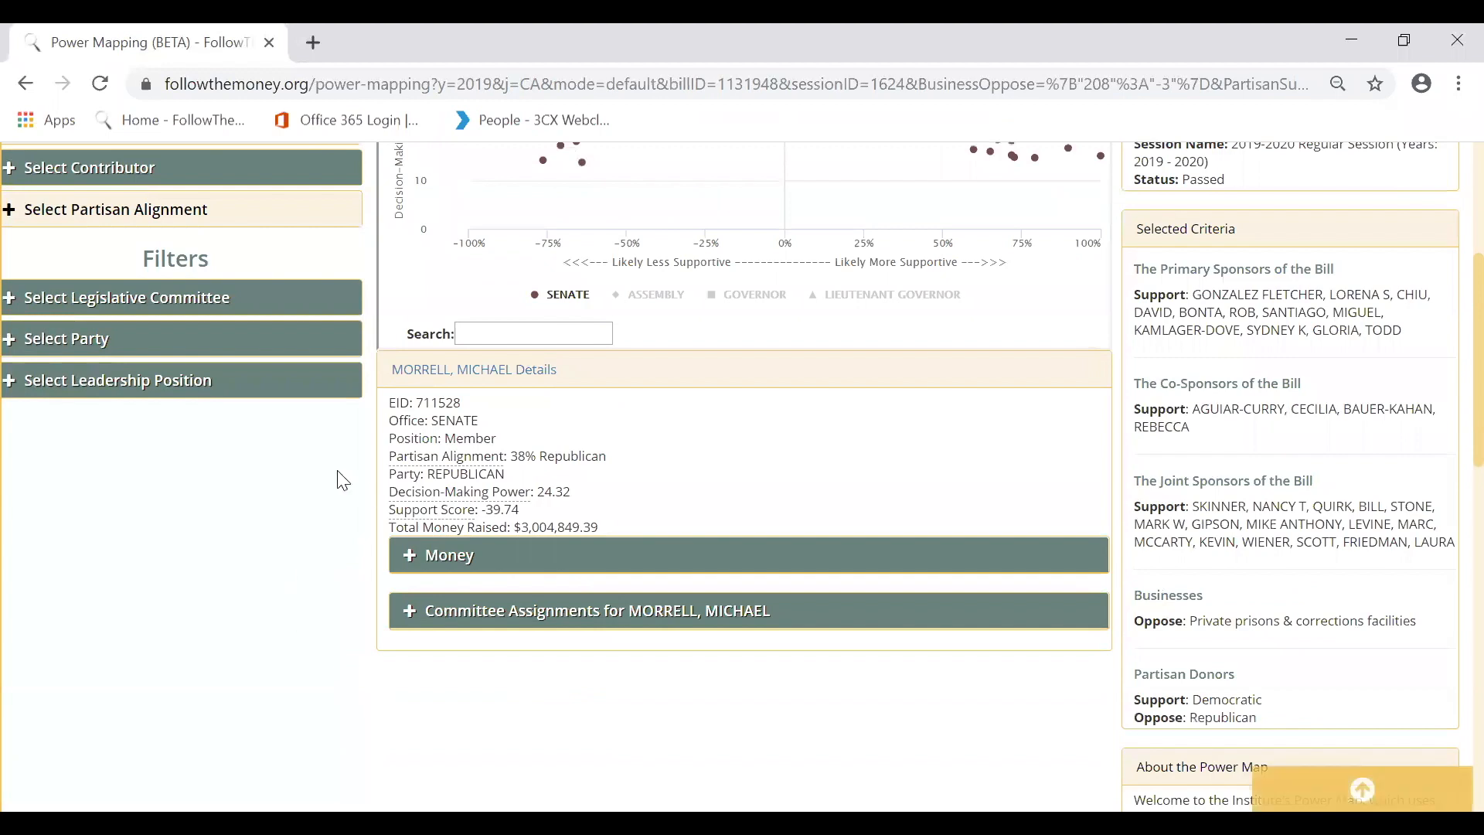
left_click_drag(607, 457, 524, 492)
left_click(431, 555)
left_click(456, 597)
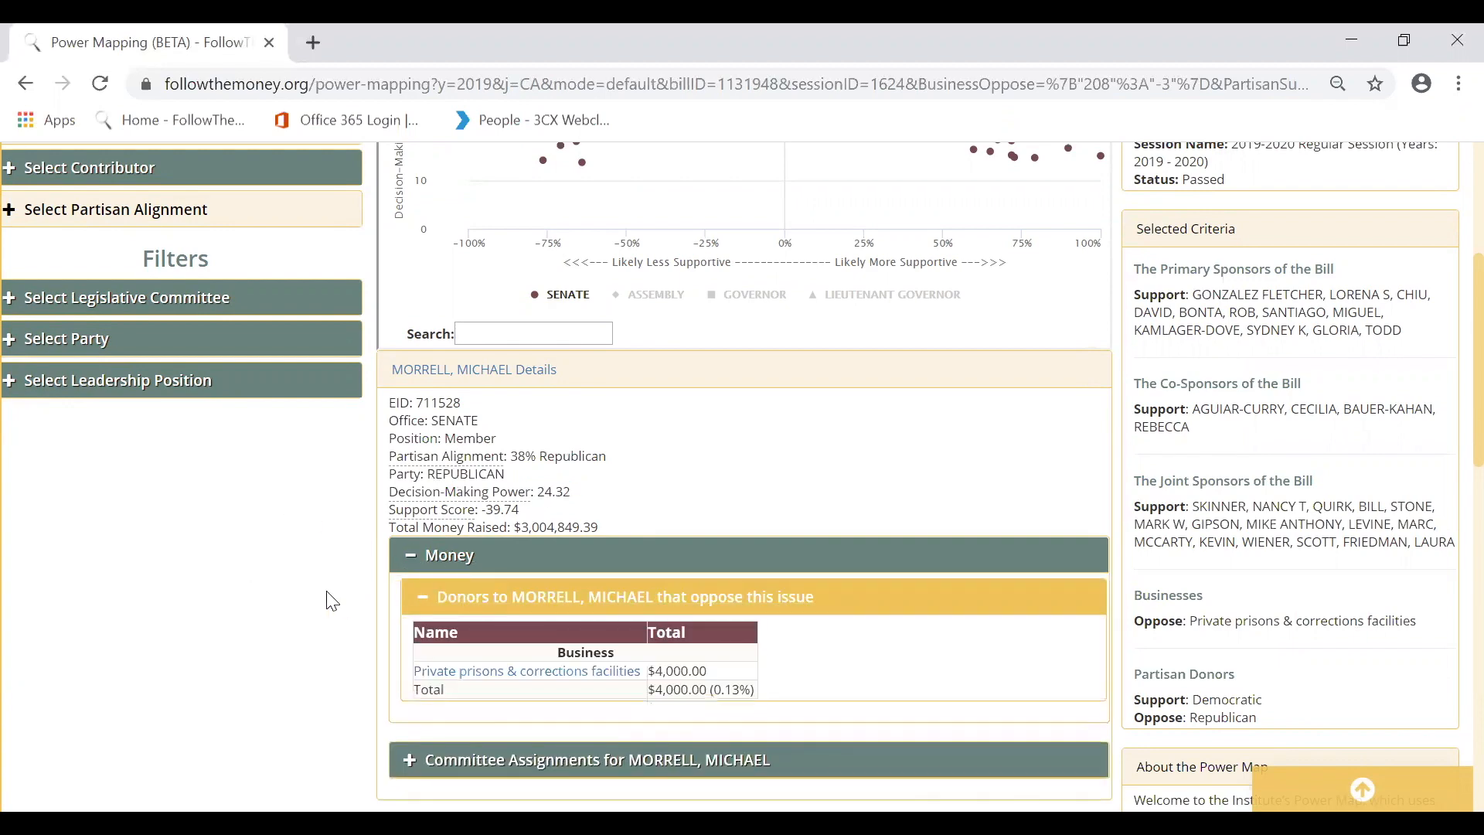
scroll(327, 599, "down", 1)
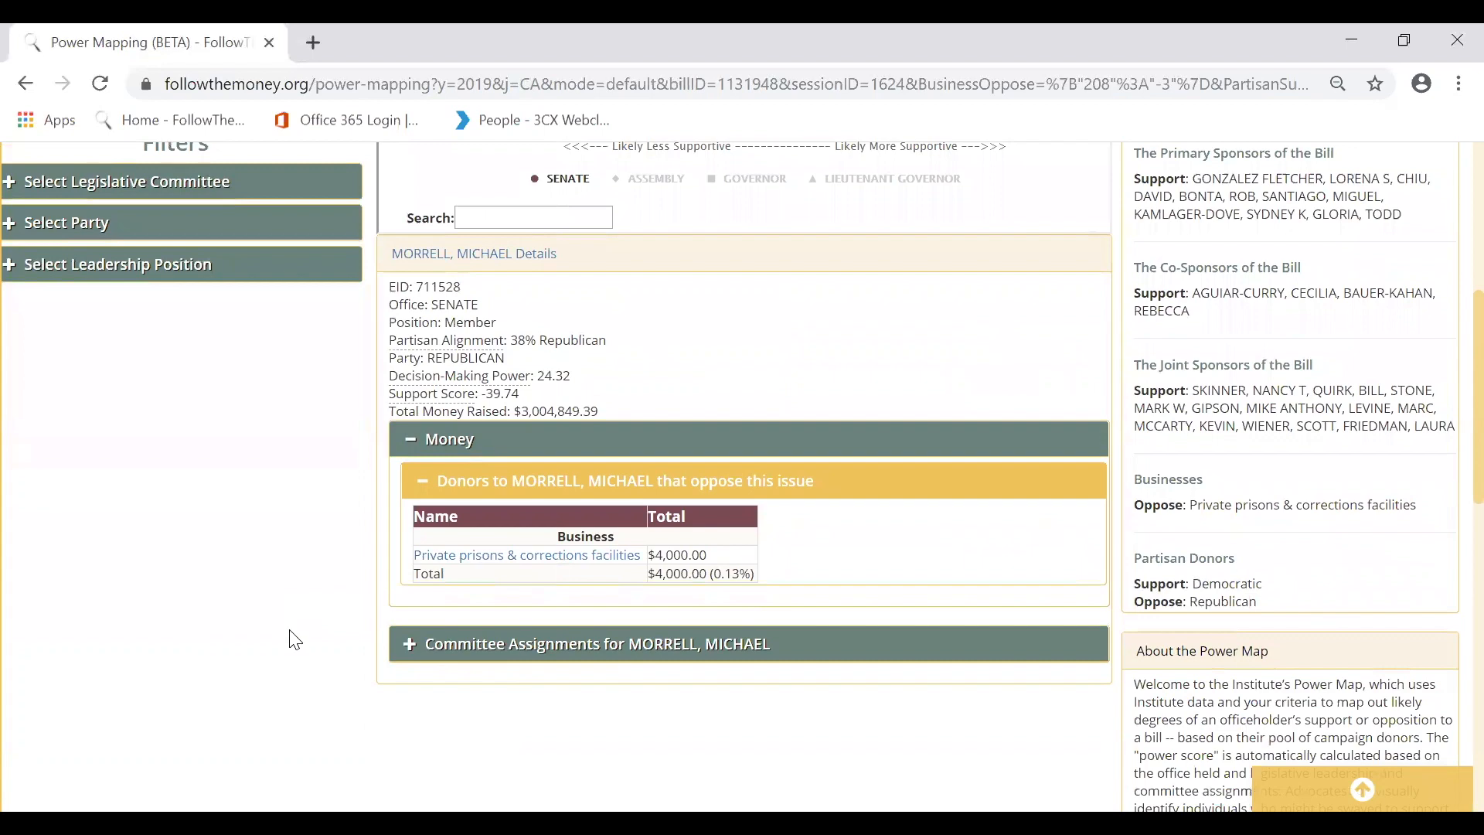
left_click(474, 647)
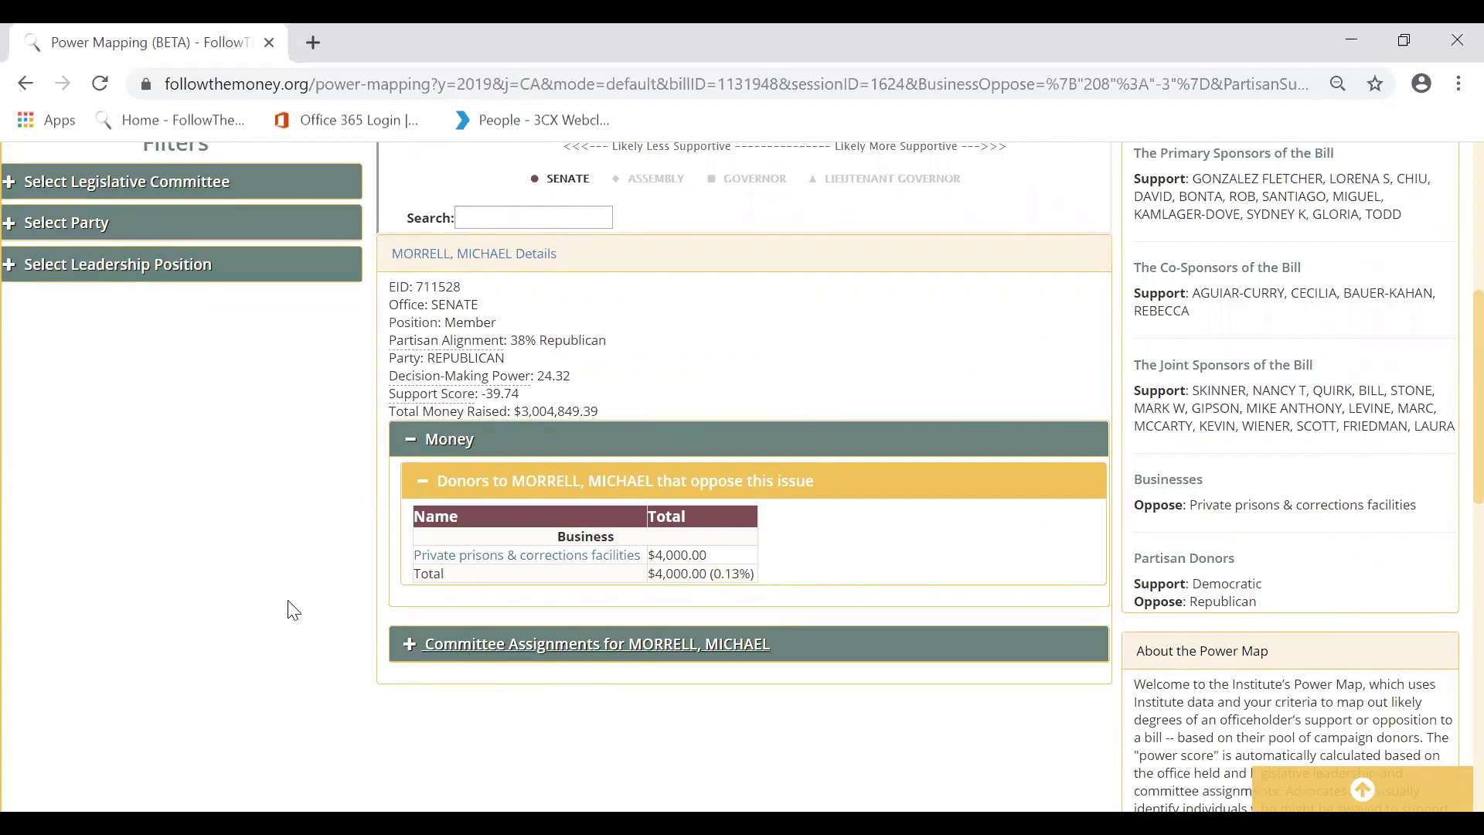
Step: Highlight the Public Safety committee in the senator's list of committee assignments
scroll(290, 610, "down", 1)
left_click_drag(689, 661, 532, 657)
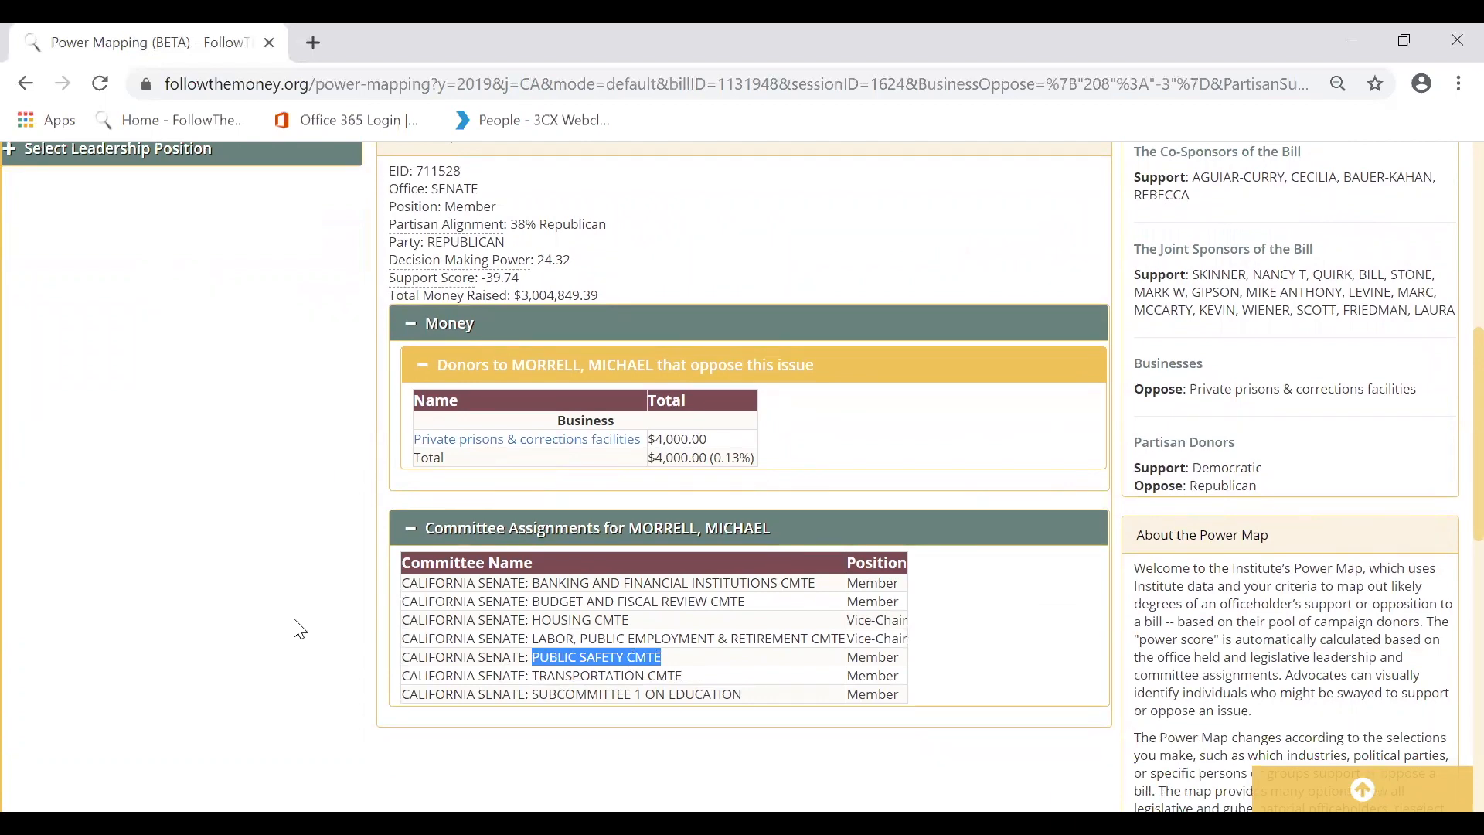
Step: Open the details of the senator plotted at 50% likely support and review the partisan alignment, party and decision-making power
scroll(300, 629, "up", 6)
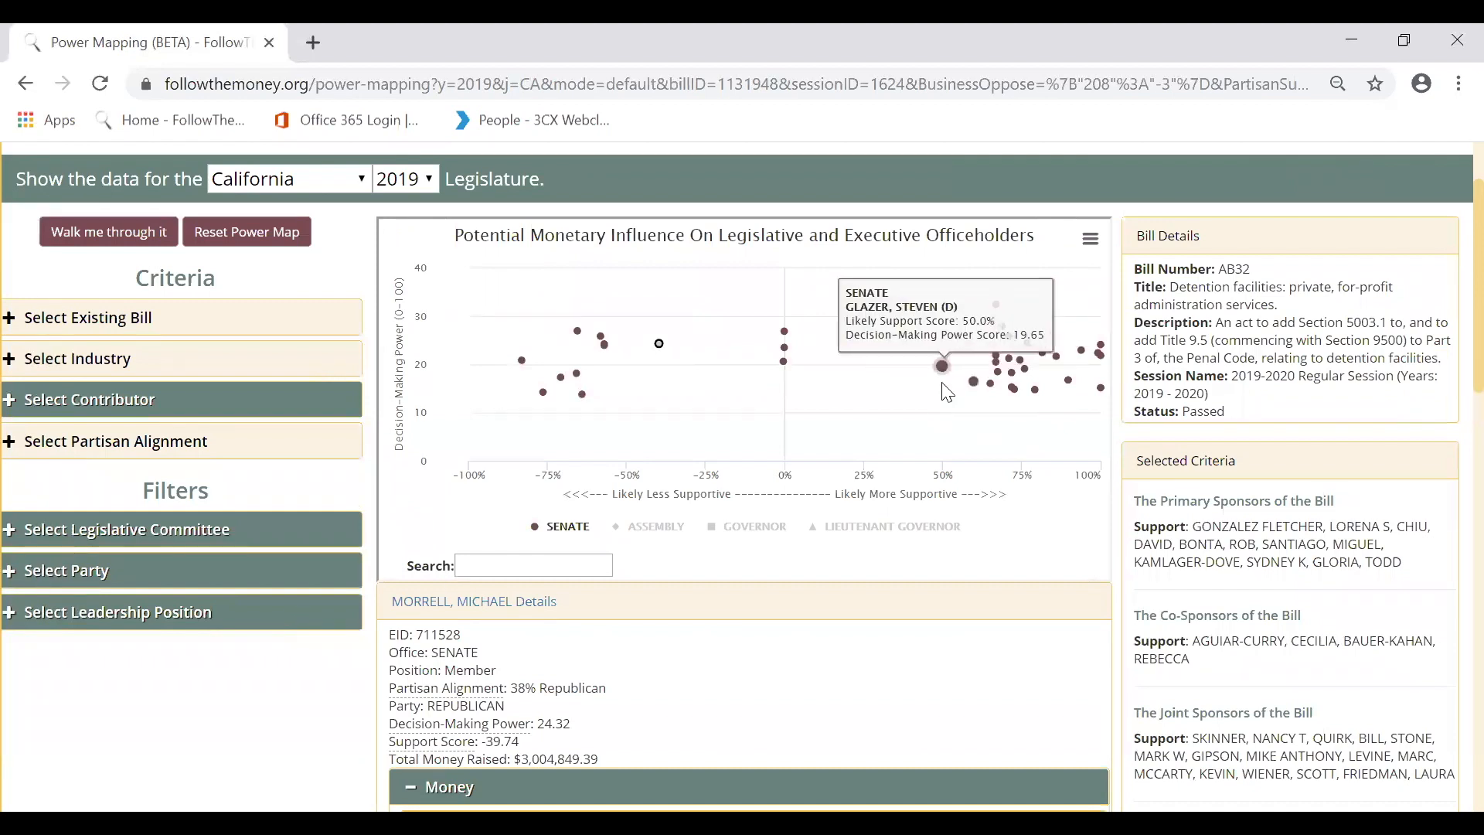
left_click(942, 368)
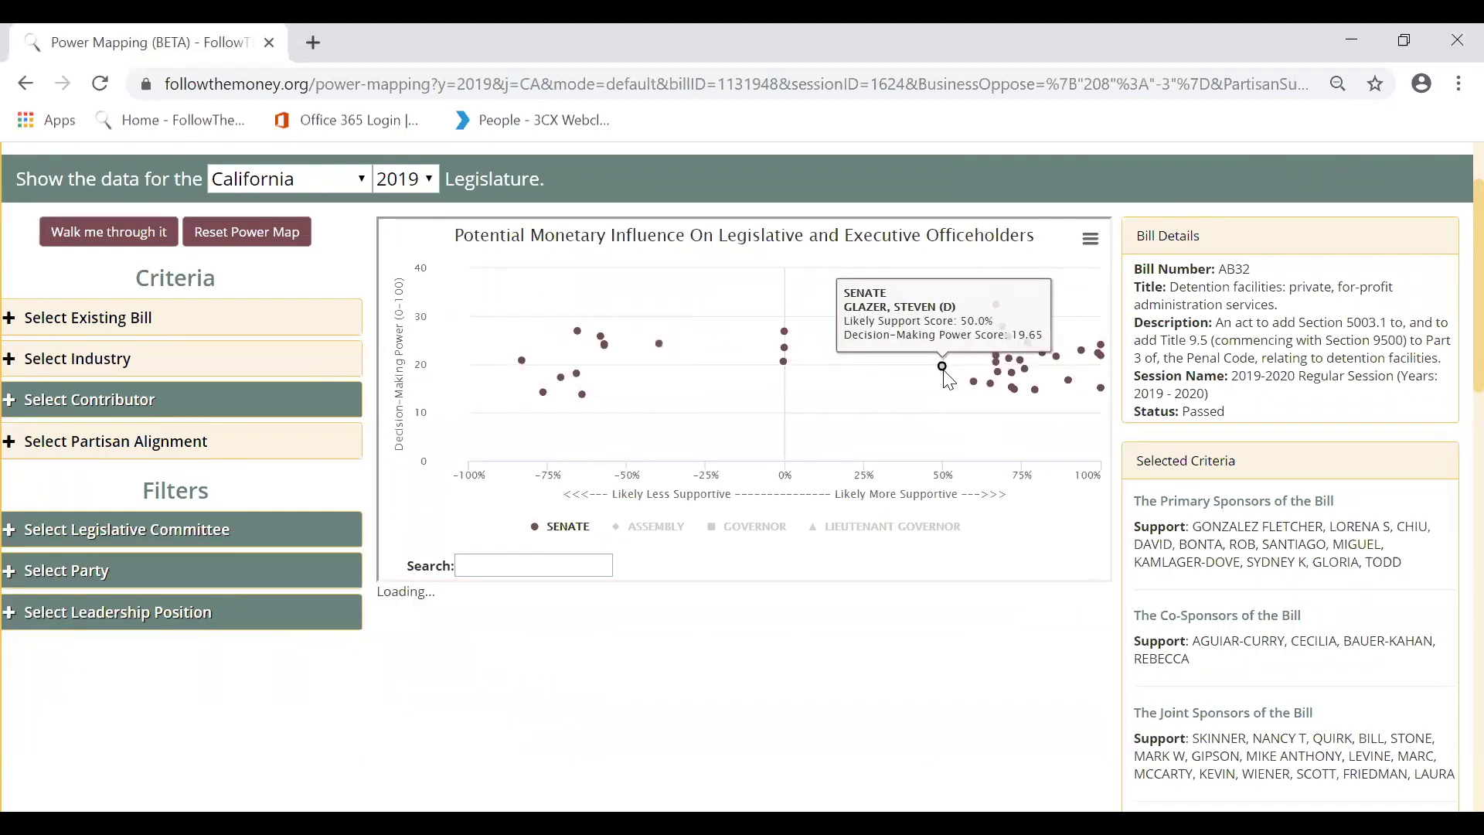
scroll(748, 680, "down", 2)
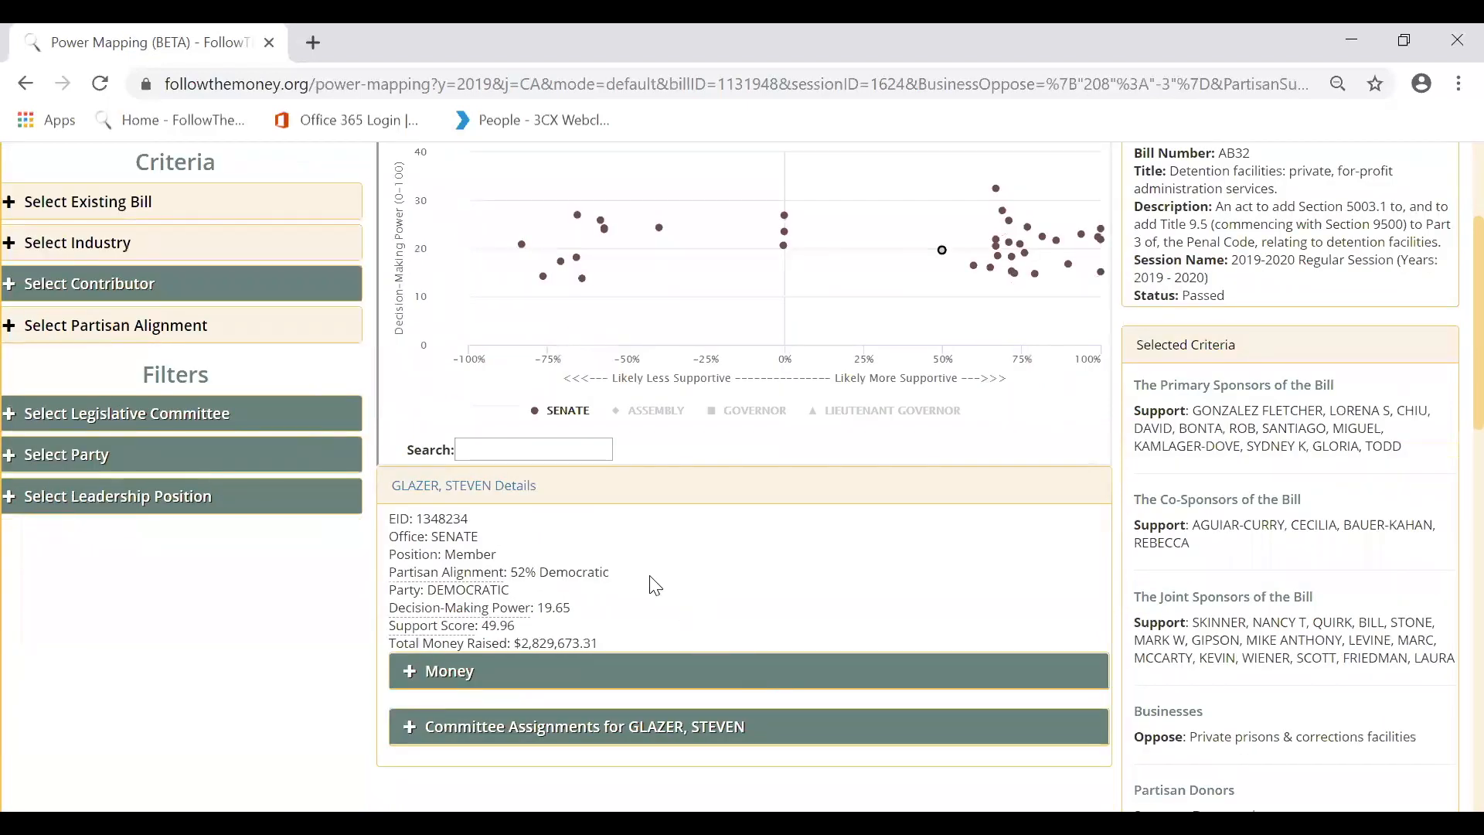
left_click_drag(630, 572, 526, 609)
Step: Expand this senator's money section, the donors that oppose the issue and the committee assignments, and review them
scroll(317, 600, "down", 1)
left_click(448, 555)
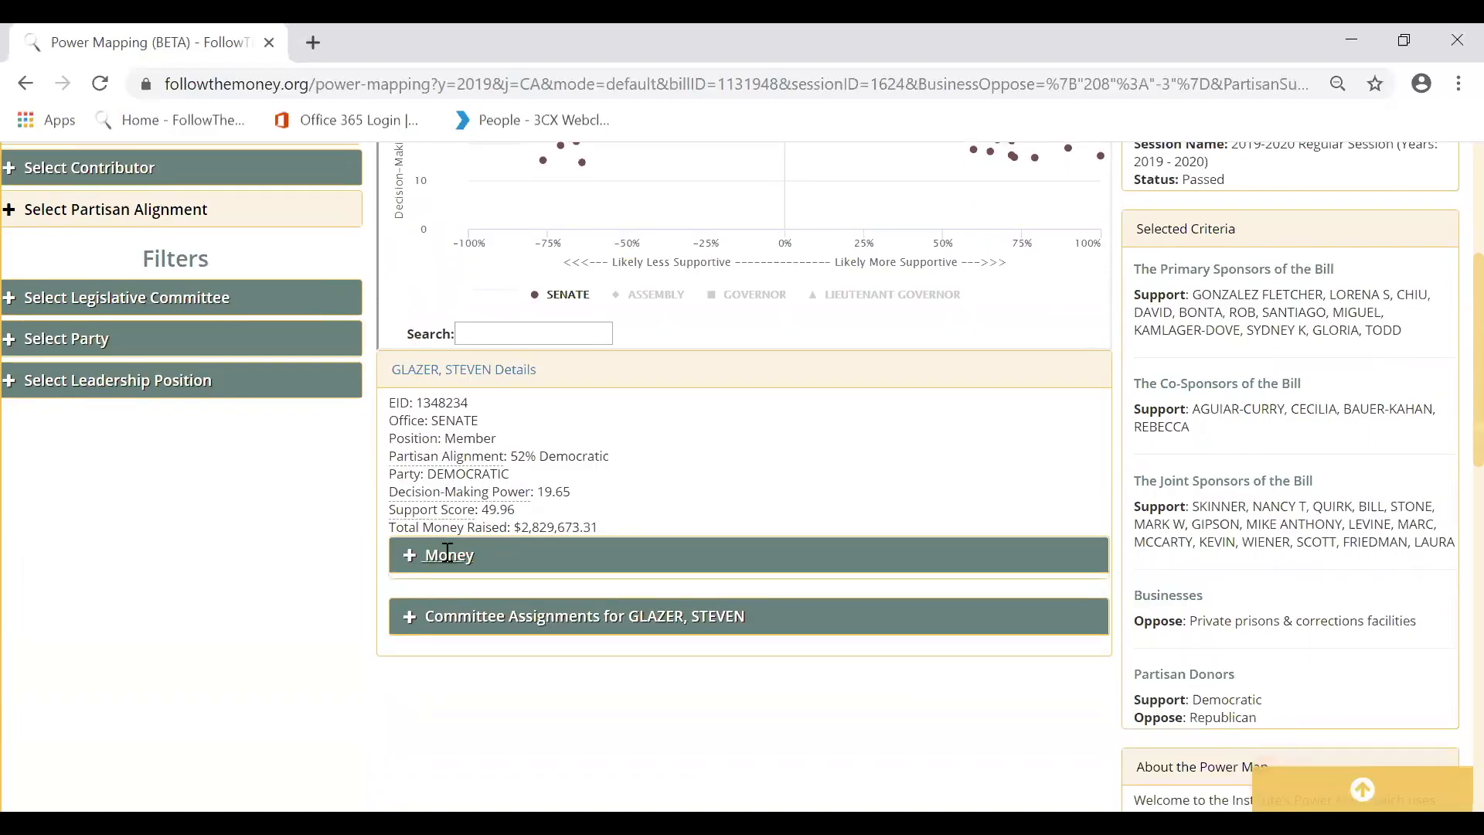
left_click(475, 593)
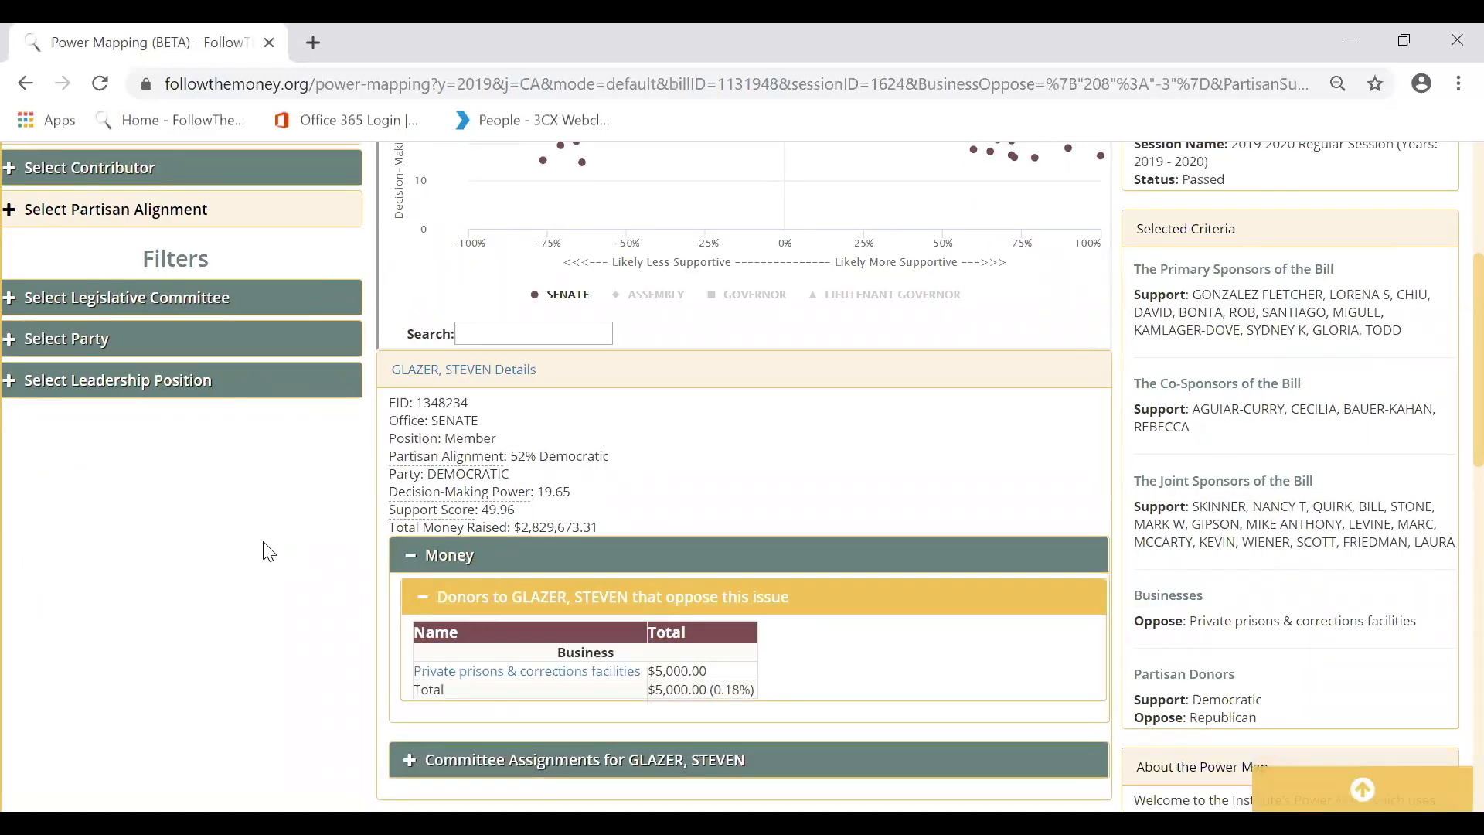
scroll(268, 552, "down", 3)
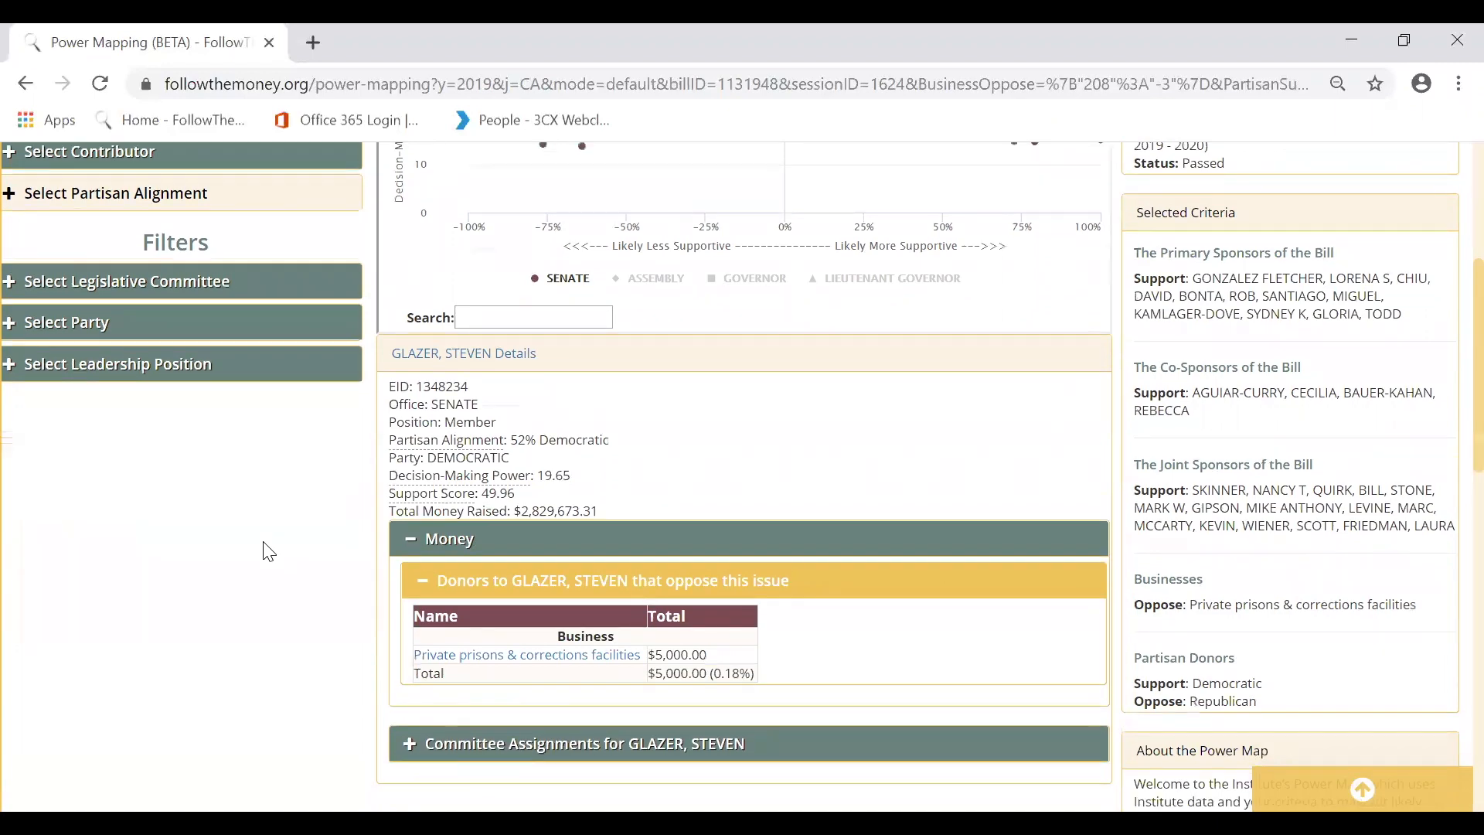
left_click(488, 530)
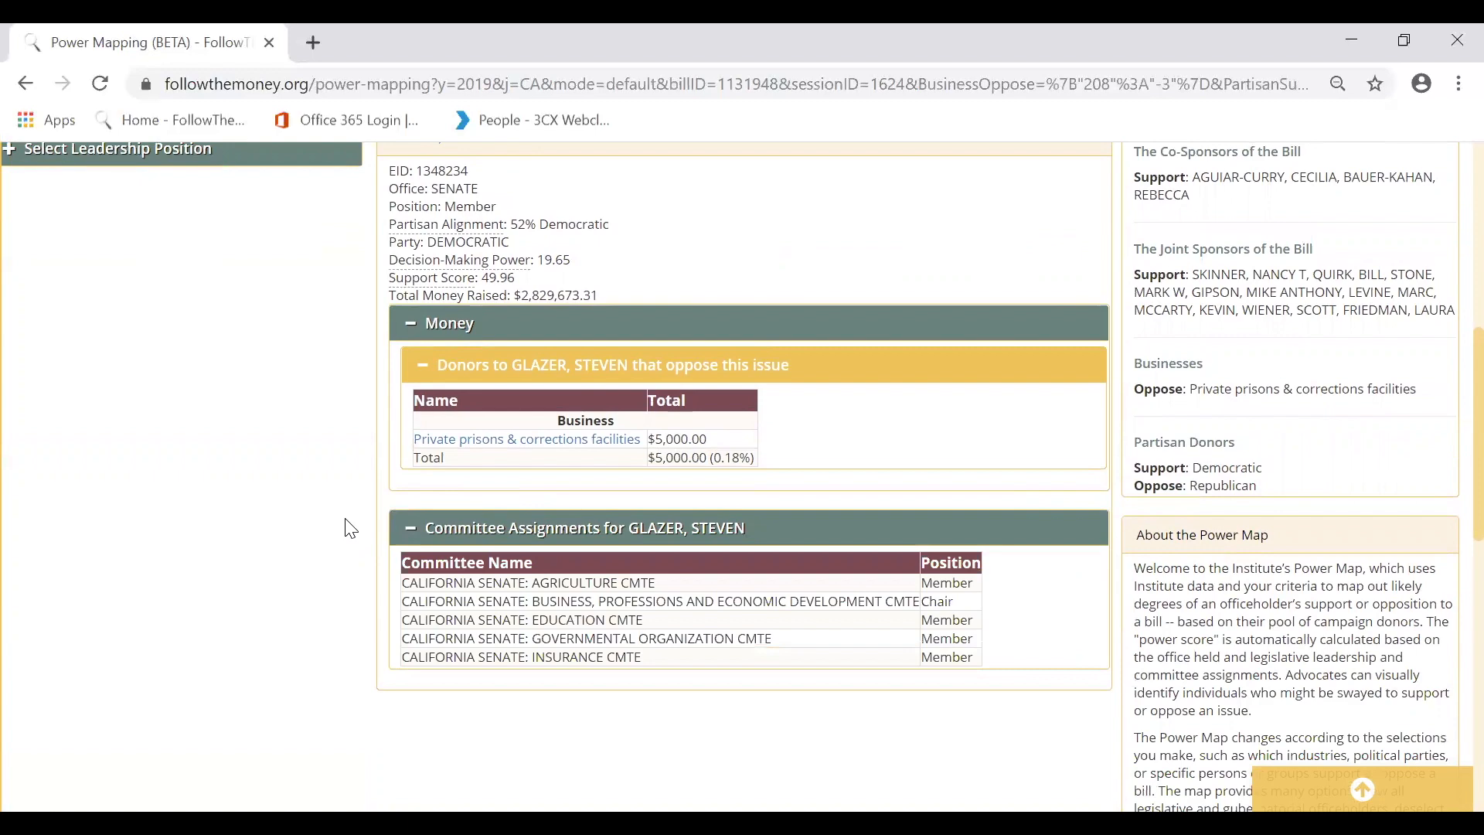
scroll(350, 529, "up", 3)
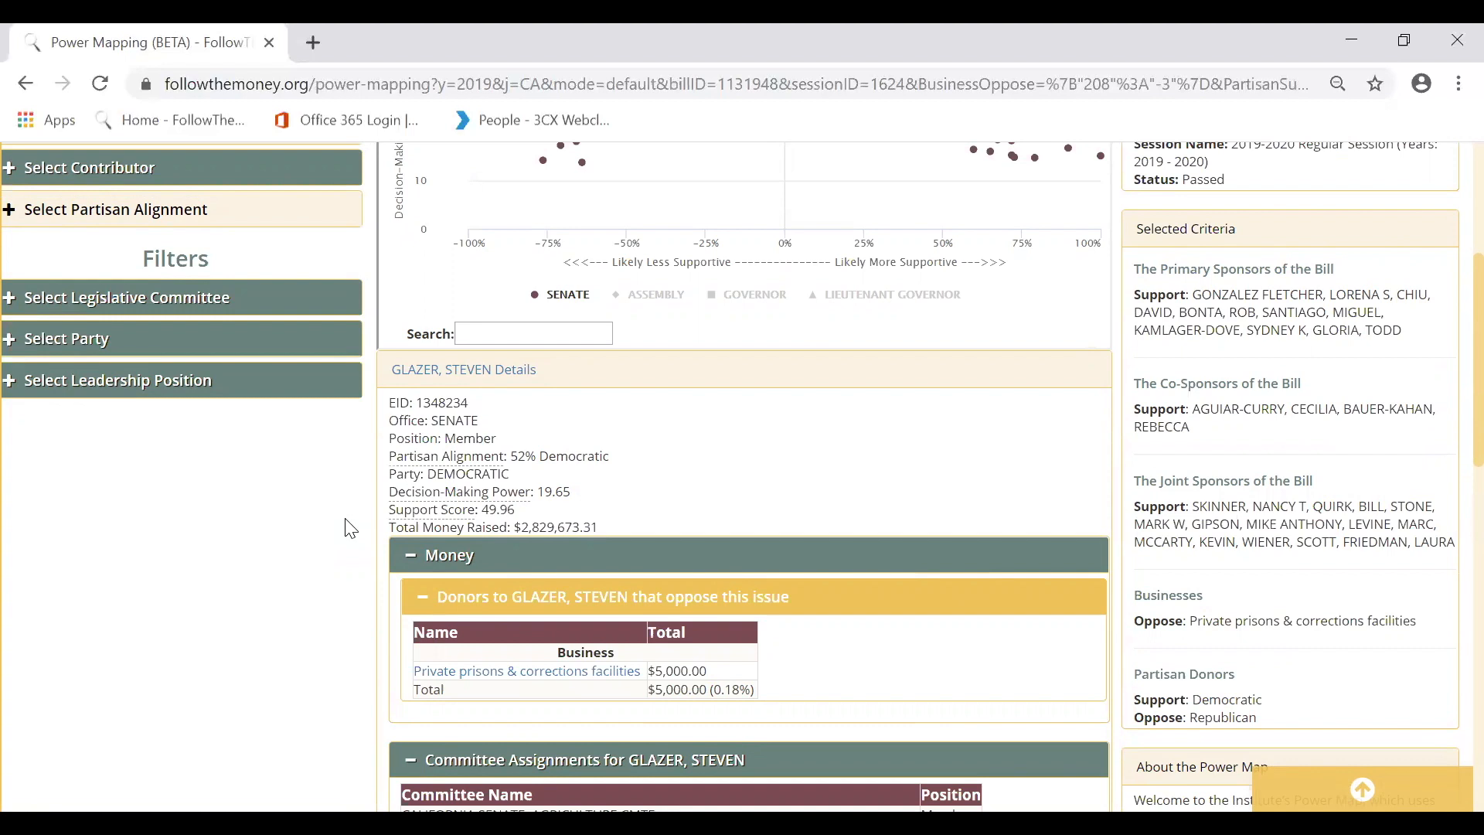
Step: Highlight the legislative committee, party and leadership position filters
triple_click(228, 298)
left_click_drag(228, 300, 262, 381)
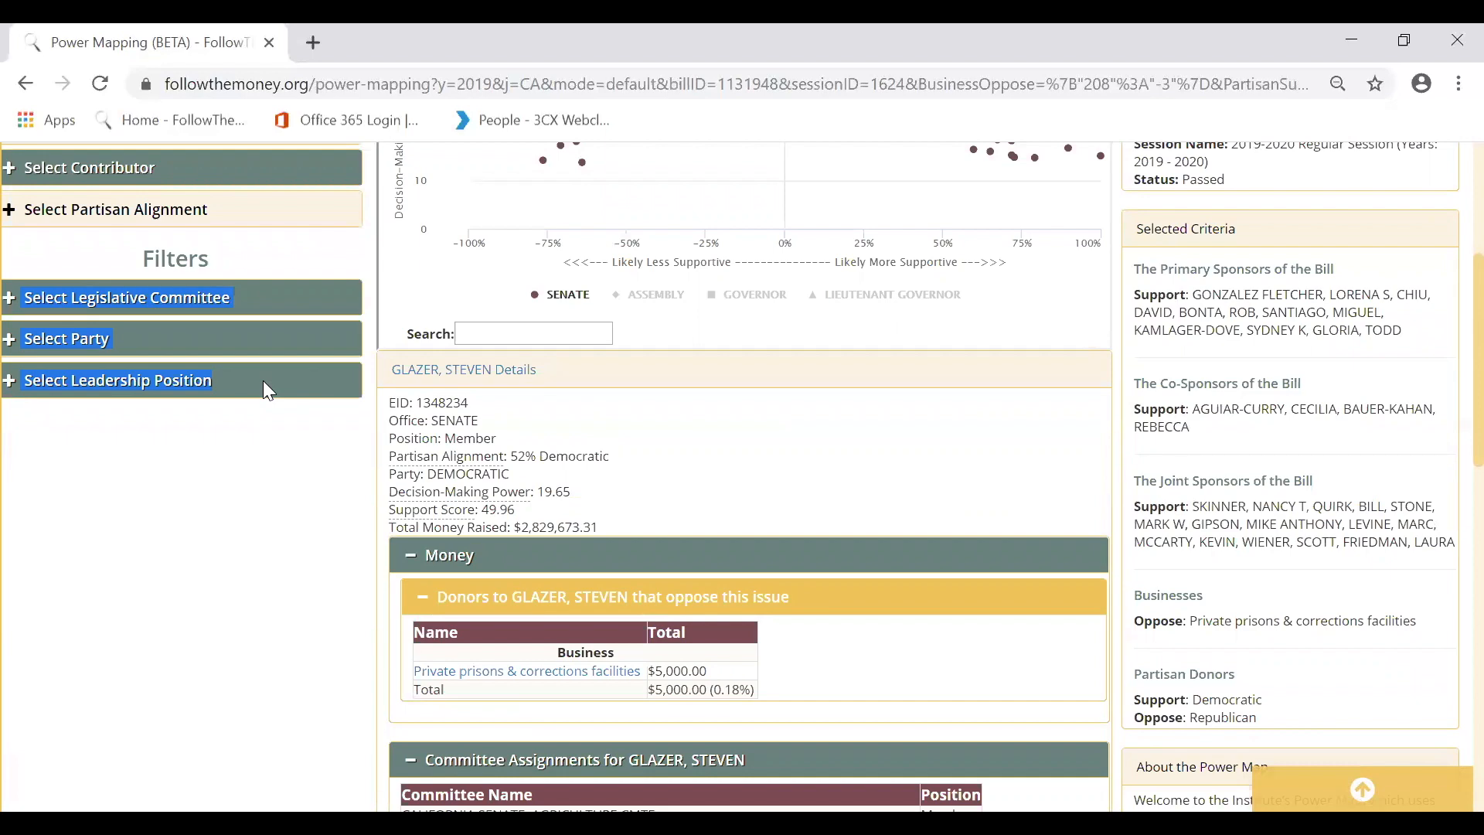
Step: Show the full-screen, print and download options for the monetary influence chart
scroll(781, 433, "up", 5)
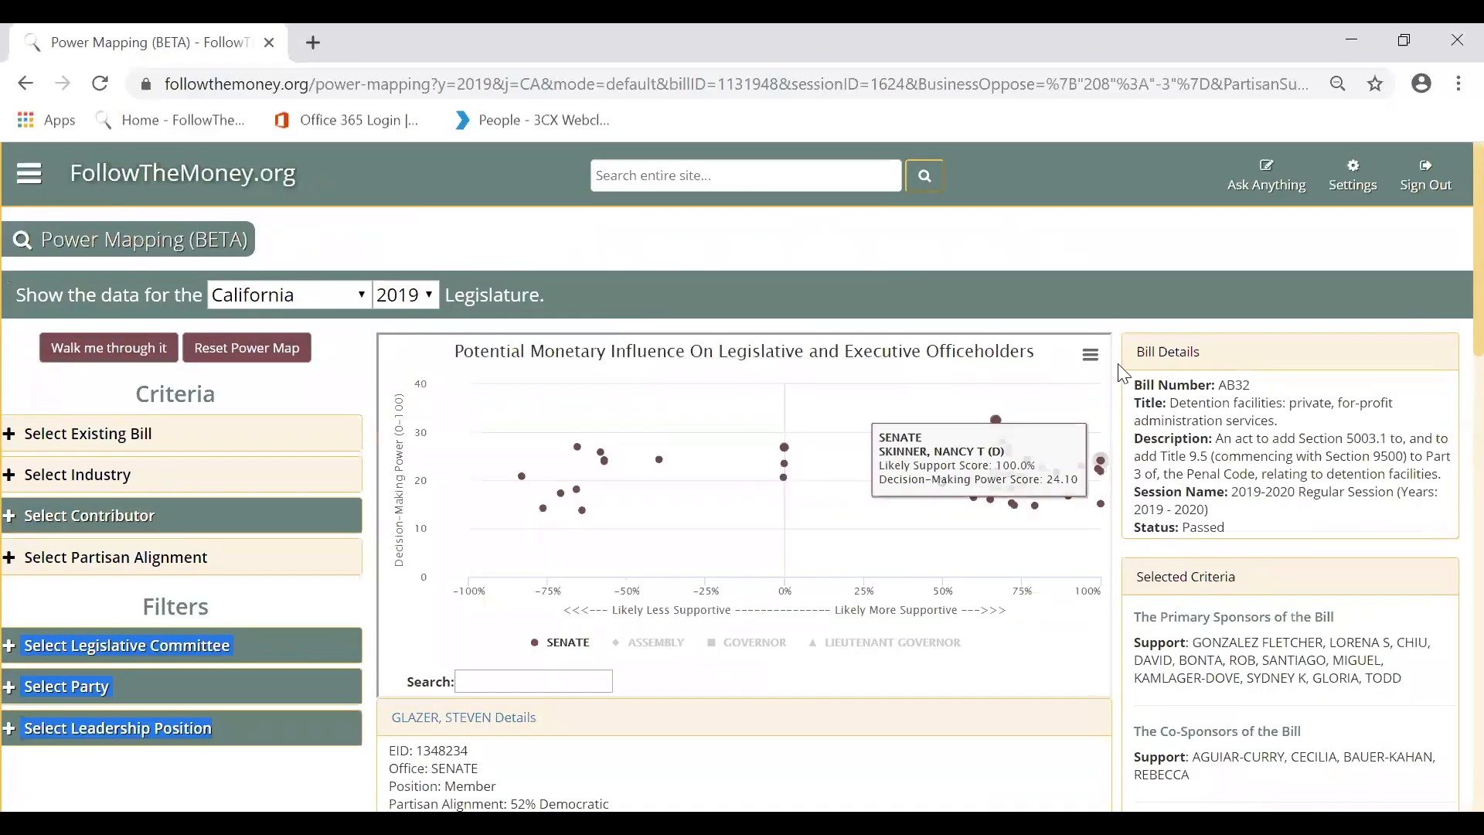
left_click(1091, 355)
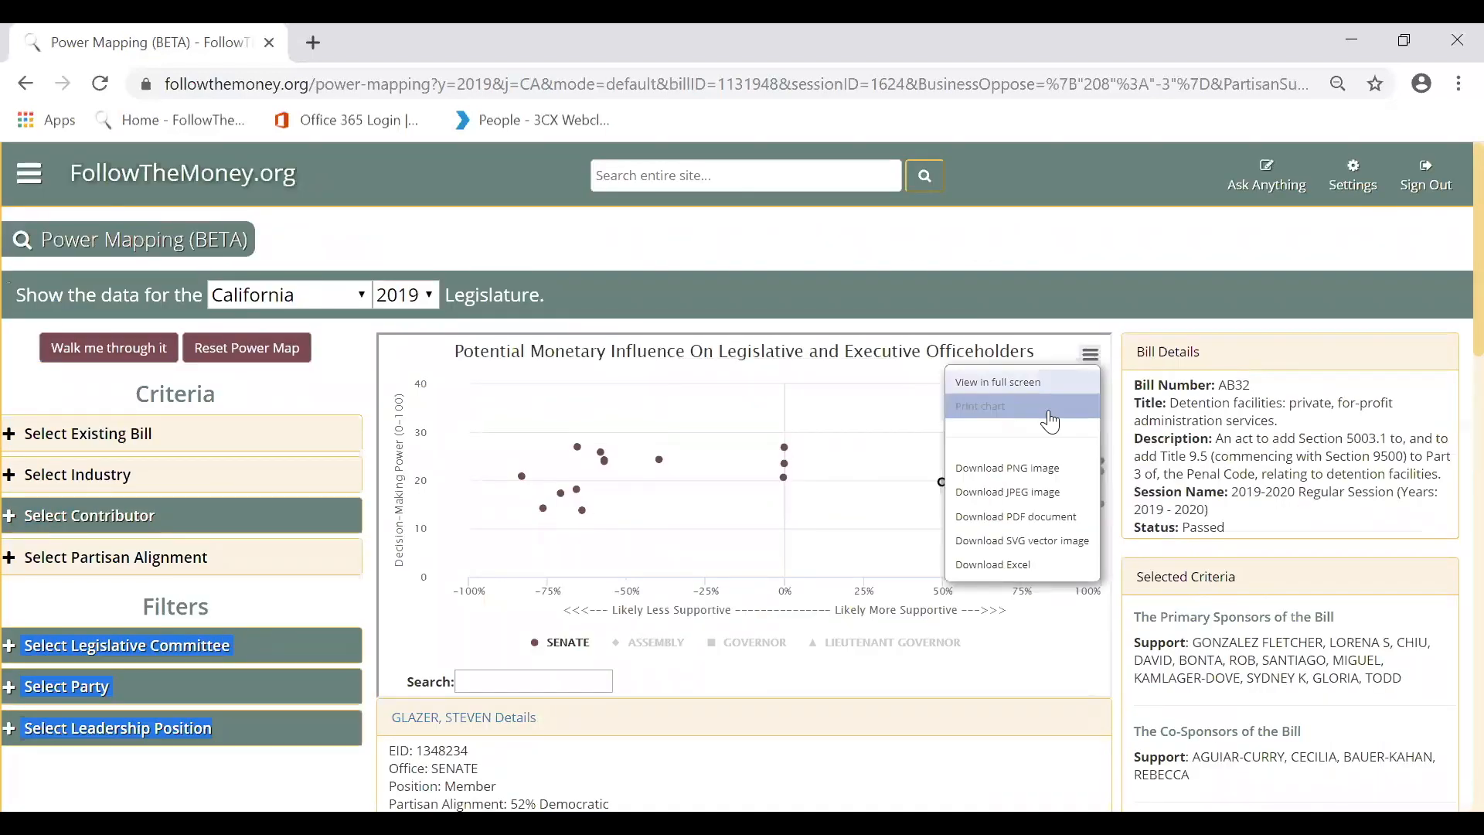